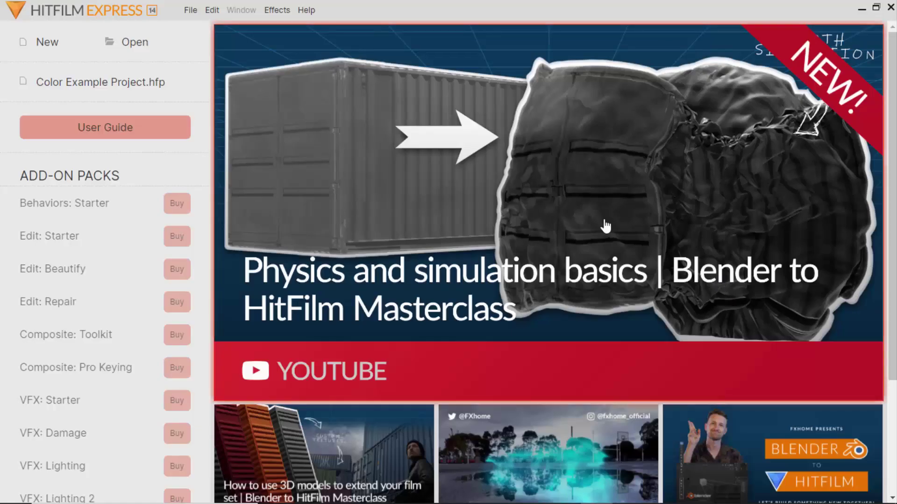
Start a new project using the 1080p Full HD @ 30 fps template.
{"action": "scroll", "coordinate": [550, 184], "scroll_direction": "down", "scroll_amount": 3}
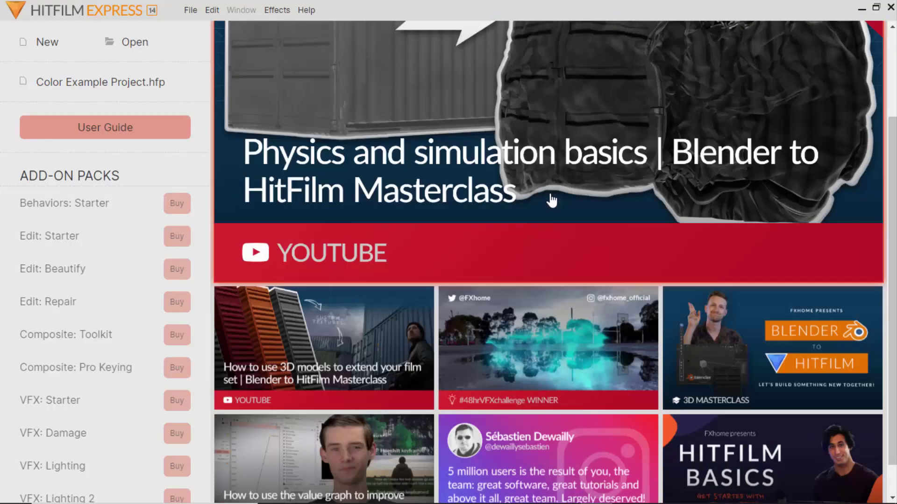
{"action": "scroll", "coordinate": [534, 297], "scroll_direction": "up", "scroll_amount": 3}
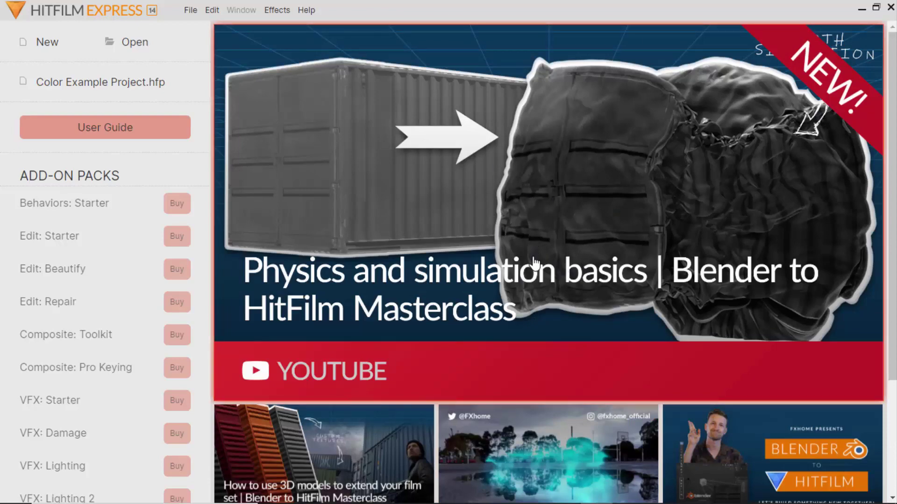
{"action": "scroll", "coordinate": [534, 262], "scroll_direction": "down", "scroll_amount": 3}
{"action": "scroll", "coordinate": [481, 186], "scroll_direction": "up", "scroll_amount": 3}
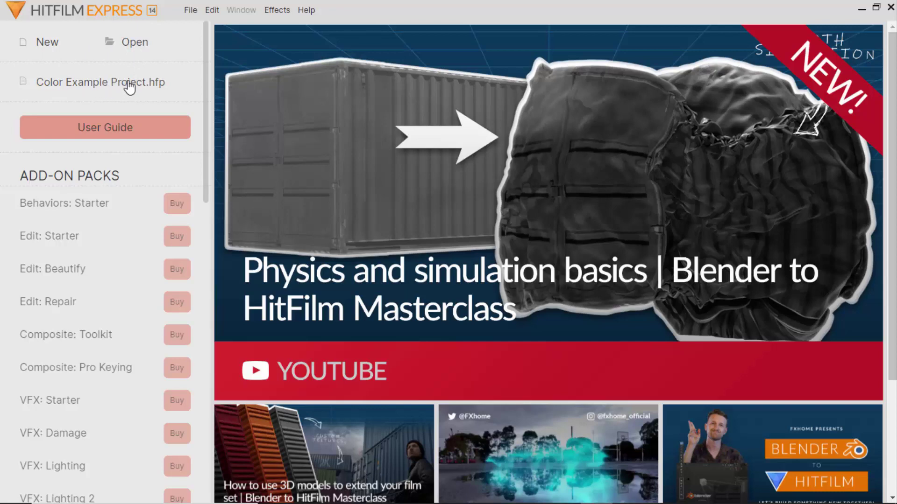
{"action": "left_click", "coordinate": [48, 43]}
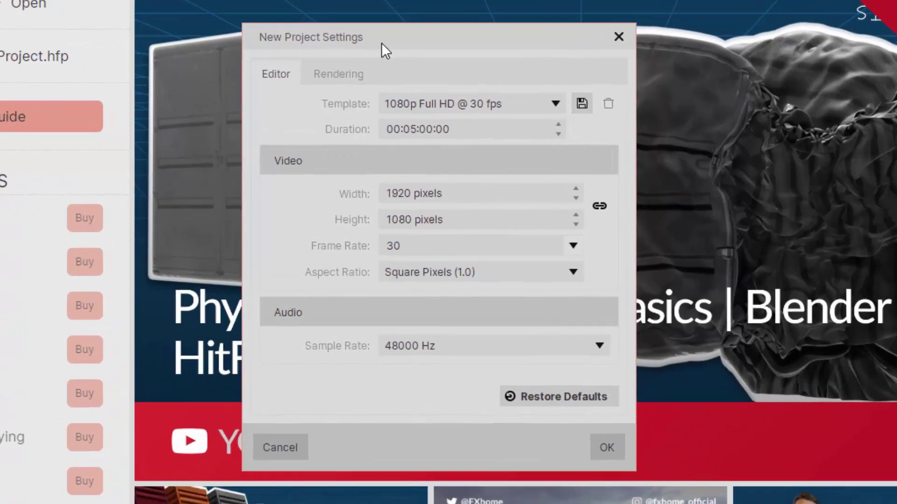
{"action": "left_click", "coordinate": [406, 102]}
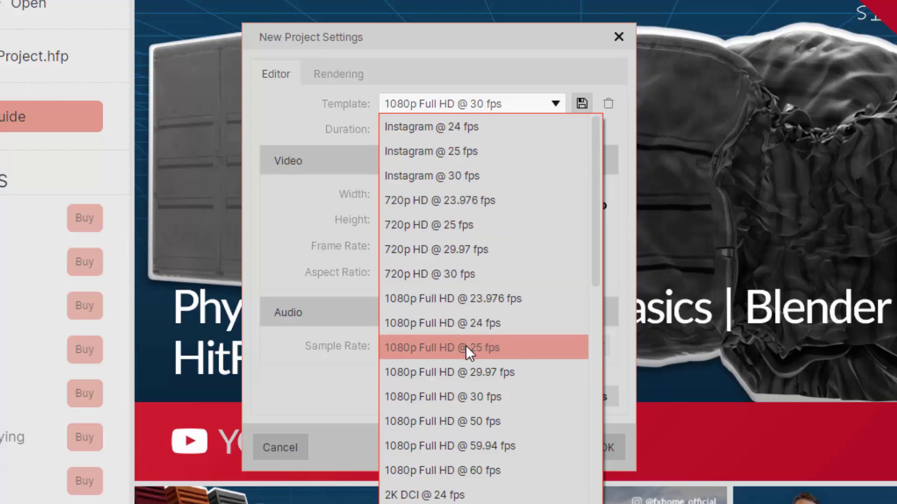
{"action": "left_click", "coordinate": [492, 395]}
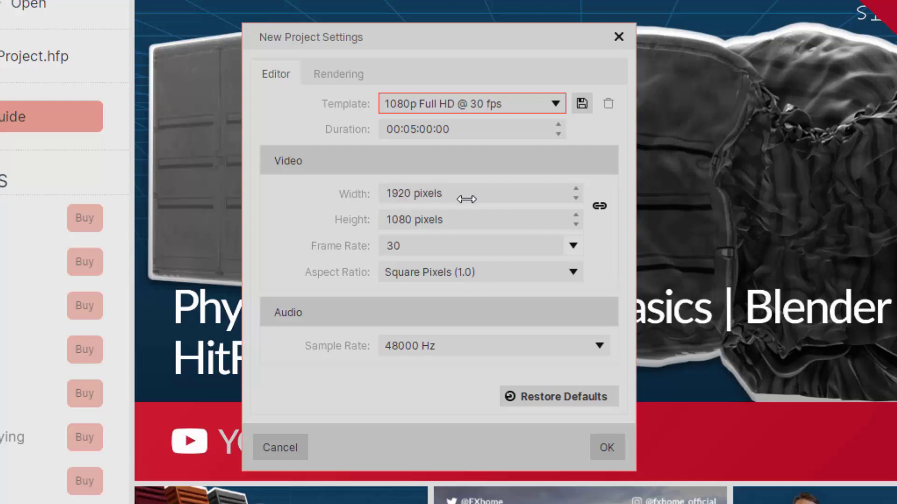
Keep the 48000 Hz sample rate, review the Rendering settings, and create the project.
{"action": "left_click", "coordinate": [461, 100]}
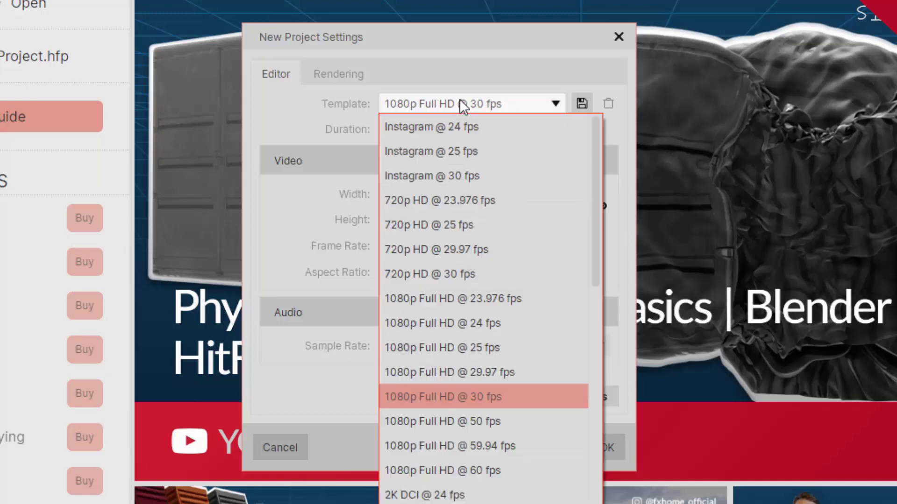
{"action": "left_click", "coordinate": [459, 100]}
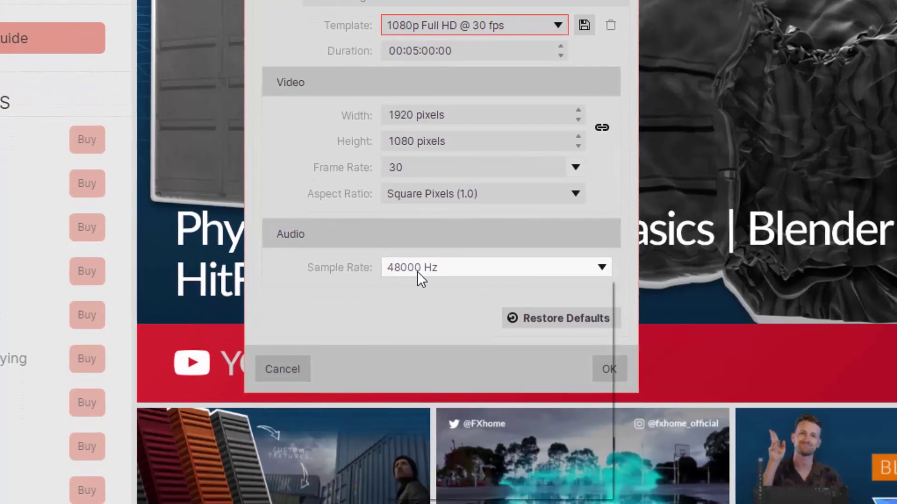
{"action": "left_click", "coordinate": [415, 349]}
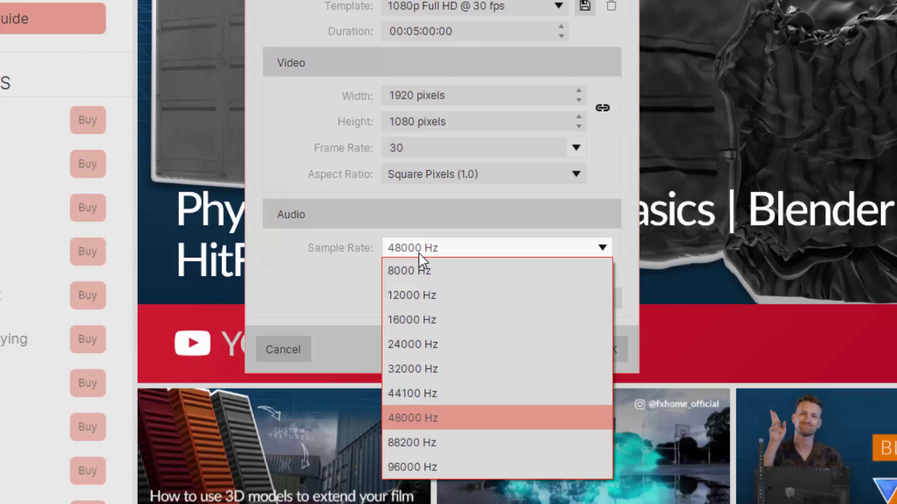
{"action": "left_click", "coordinate": [418, 253]}
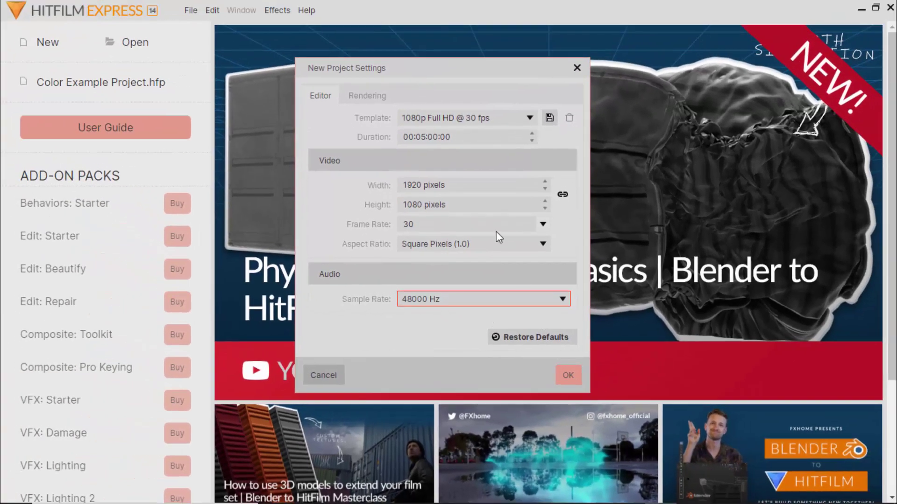
{"action": "left_click", "coordinate": [359, 50]}
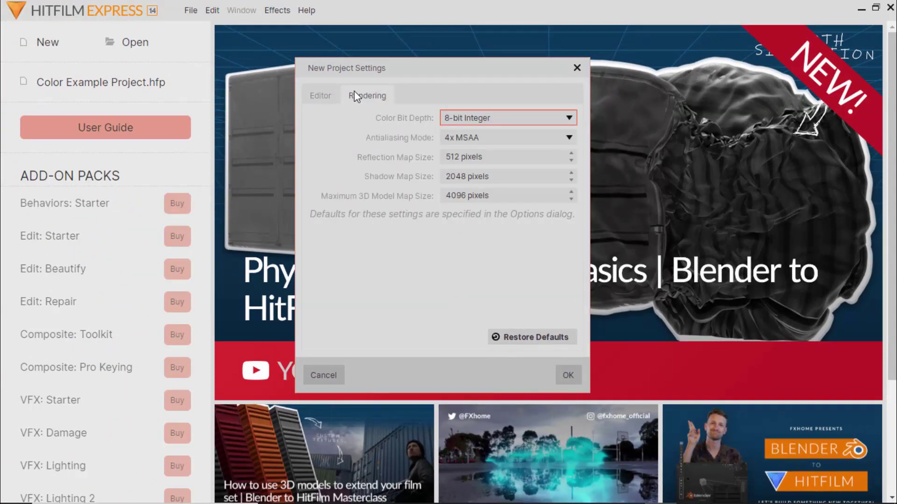
{"action": "left_click", "coordinate": [322, 95]}
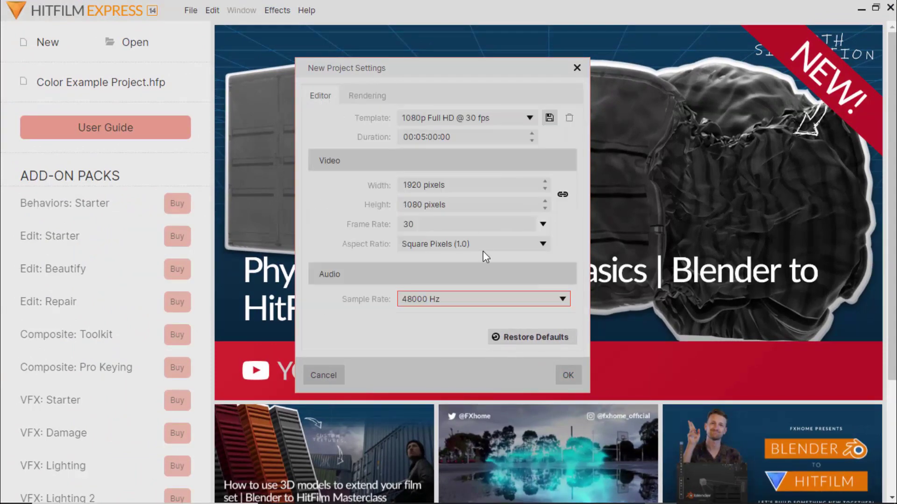
{"action": "left_click", "coordinate": [565, 370]}
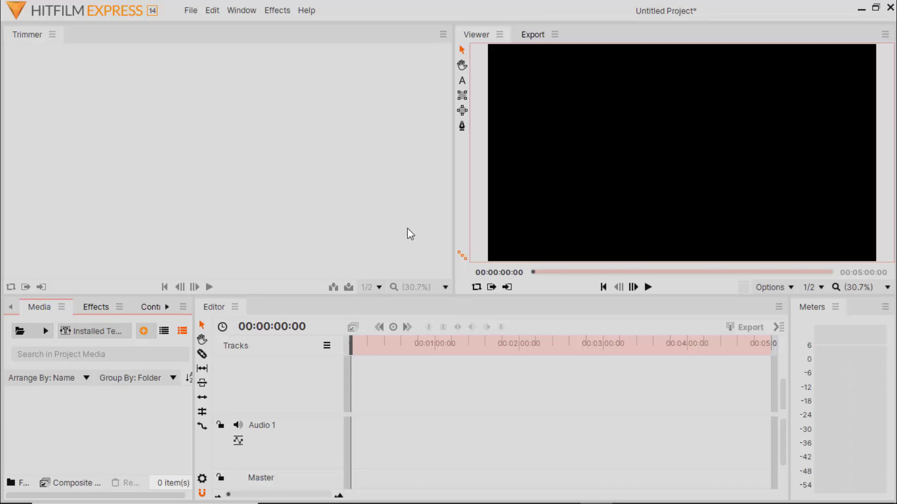
{"action": "left_click", "coordinate": [189, 12]}
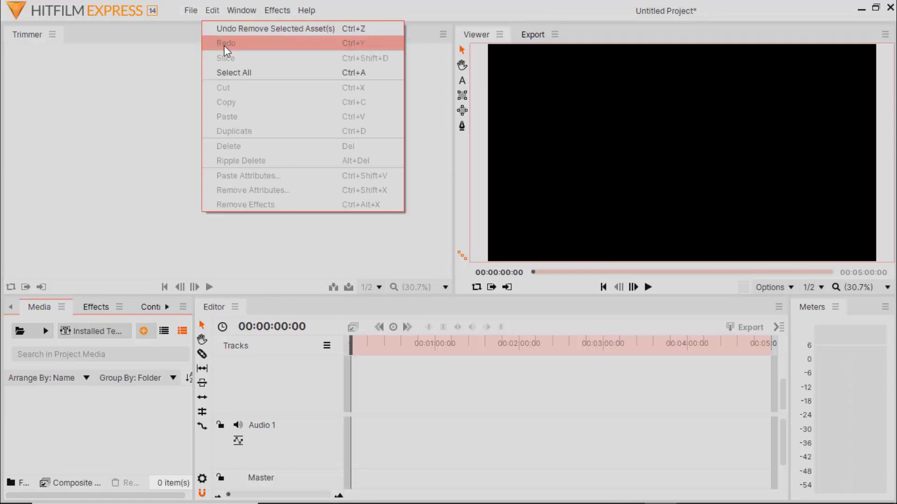
{"action": "left_click", "coordinate": [206, 119]}
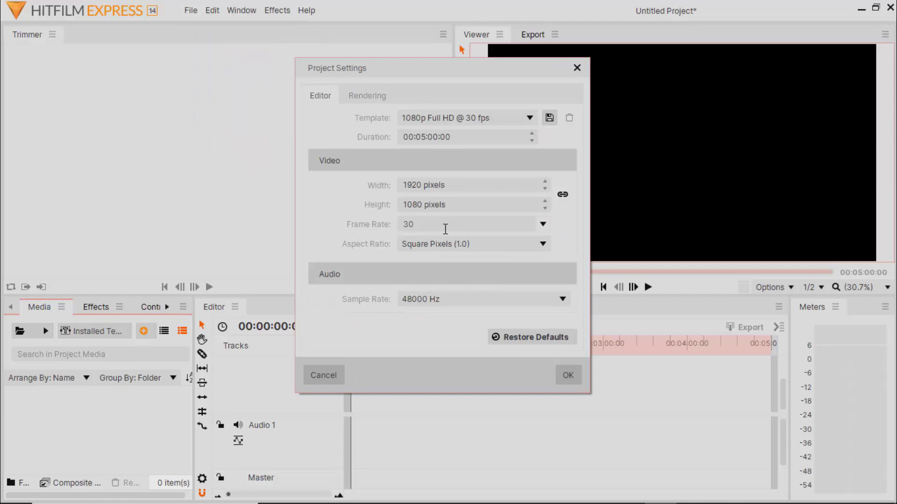
{"action": "left_click", "coordinate": [567, 374]}
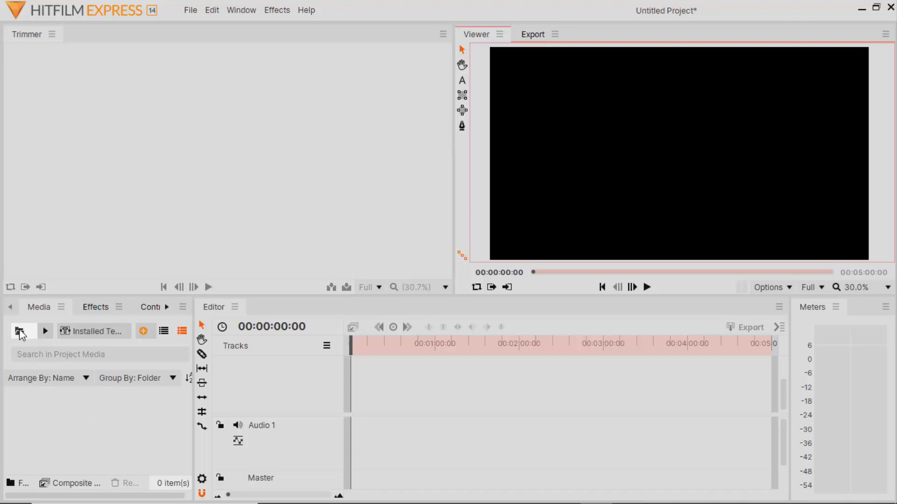
Import Laptop.mp4 and Guy 2.mp4 into the Media panel.
{"action": "double_click", "coordinate": [92, 419]}
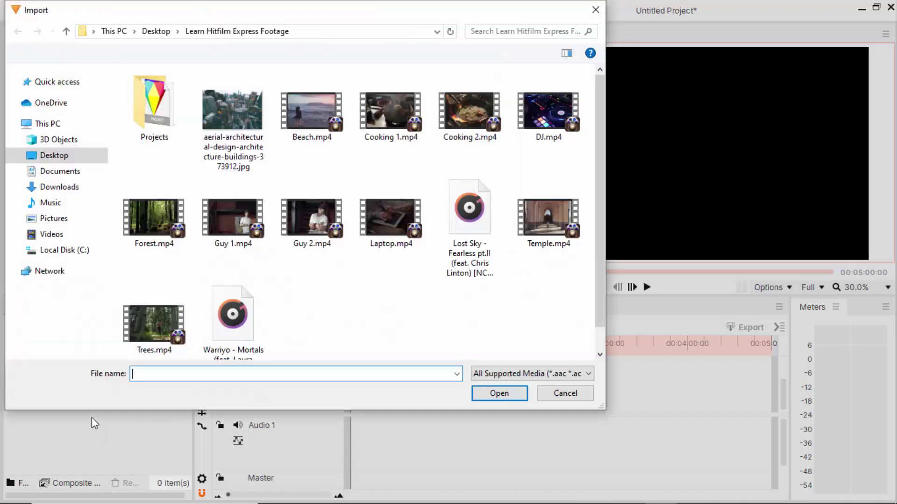
{"action": "left_click", "coordinate": [384, 238]}
{"action": "left_click", "coordinate": [342, 232], "text": "ctrl"}
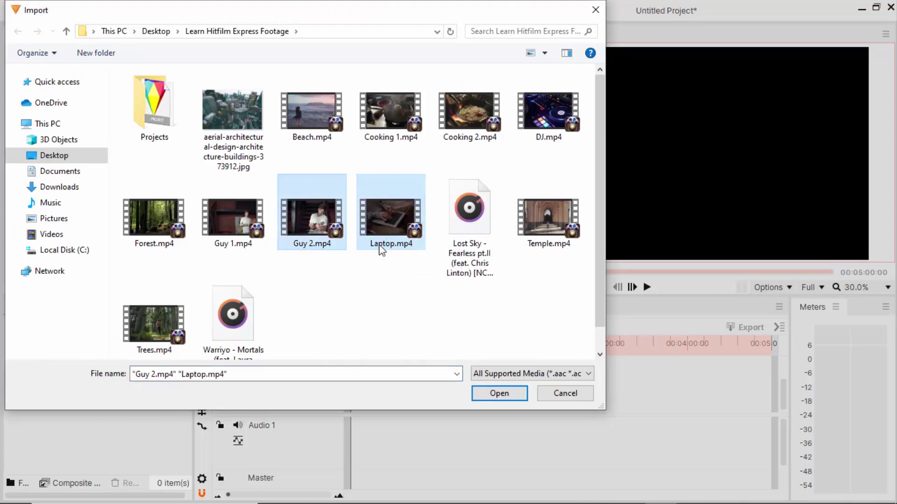
{"action": "key", "text": "Return"}
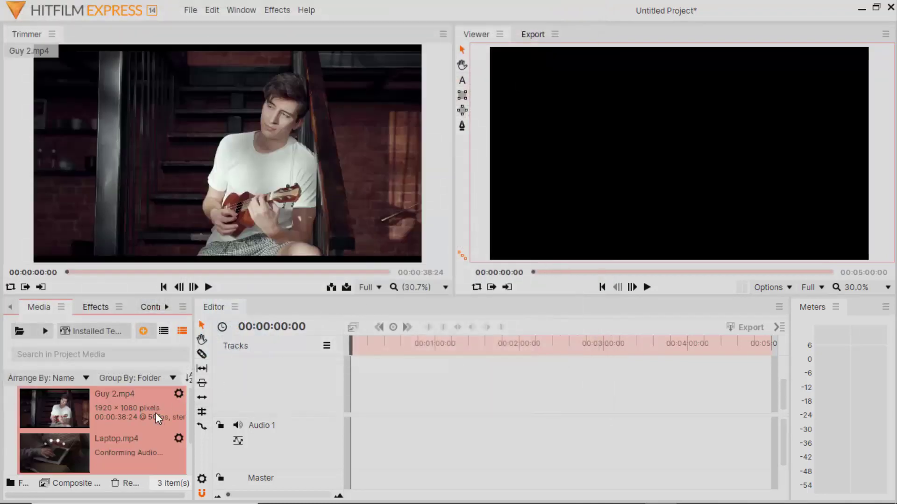
{"action": "scroll", "coordinate": [128, 416], "scroll_direction": "down", "scroll_amount": 1}
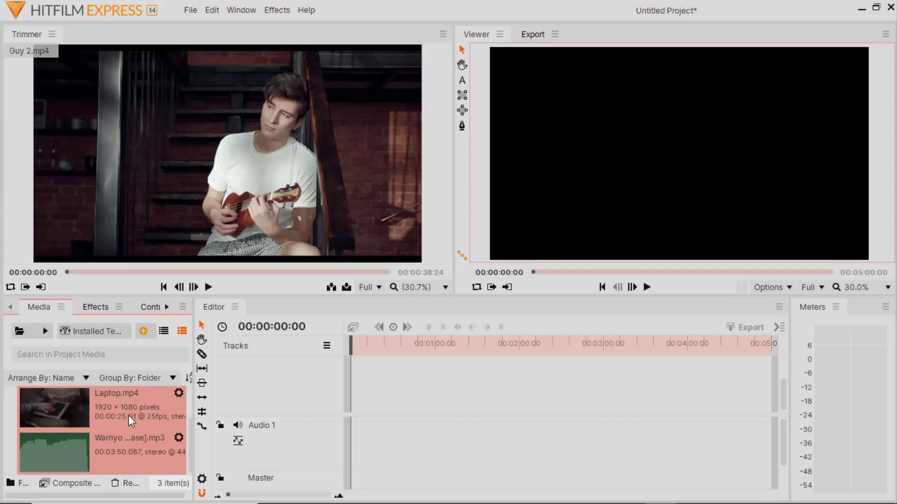
{"action": "scroll", "coordinate": [131, 422], "scroll_direction": "up", "scroll_amount": 1}
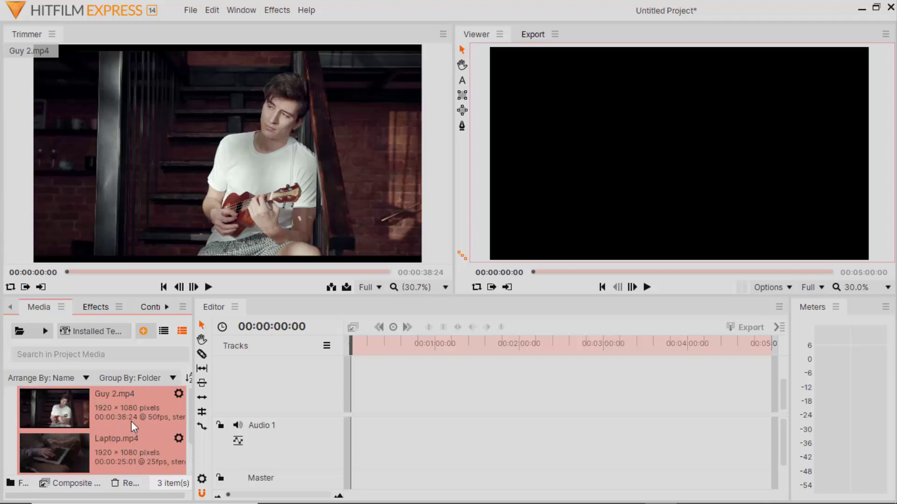
{"action": "scroll", "coordinate": [127, 433], "scroll_direction": "down", "scroll_amount": 1}
{"action": "scroll", "coordinate": [133, 409], "scroll_direction": "up", "scroll_amount": 1}
Browse the imported media and load Guy 2.mp4 into the Trimmer for preview.
{"action": "left_click", "coordinate": [165, 332]}
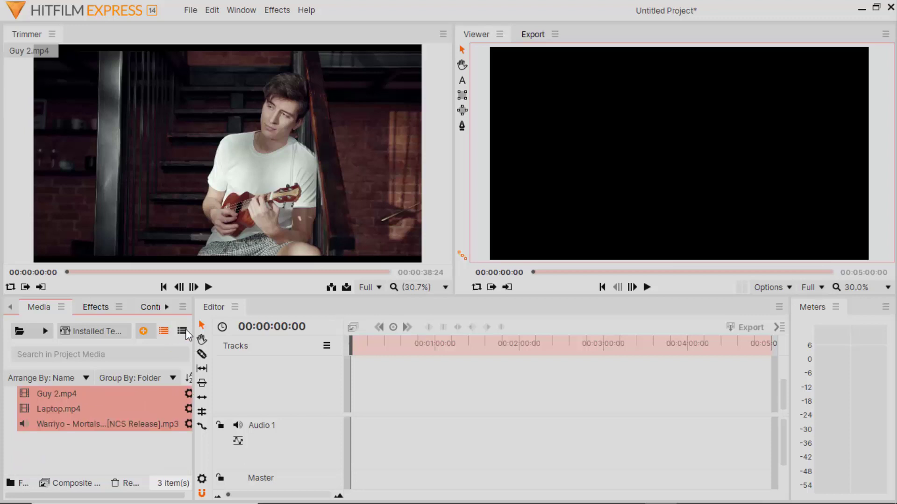
{"action": "left_click", "coordinate": [182, 331]}
{"action": "scroll", "coordinate": [117, 434], "scroll_direction": "down", "scroll_amount": 1}
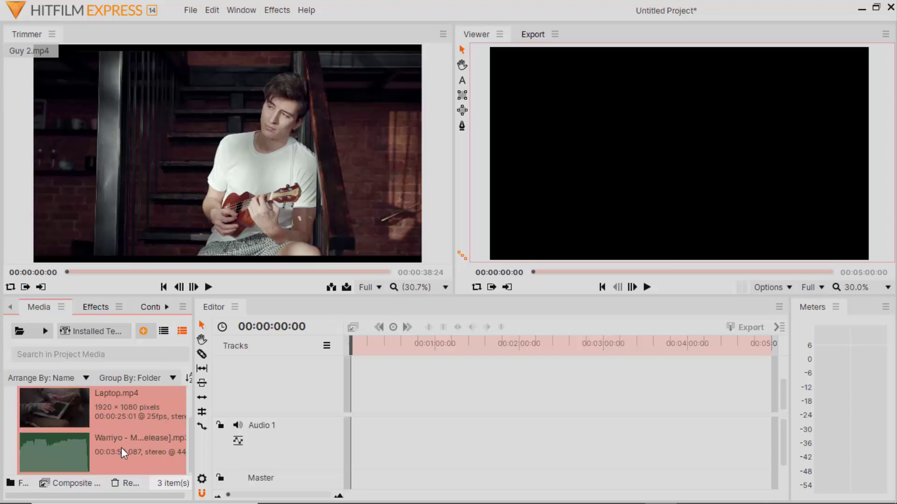
{"action": "scroll", "coordinate": [102, 449], "scroll_direction": "up", "scroll_amount": 1}
{"action": "scroll", "coordinate": [80, 420], "scroll_direction": "down", "scroll_amount": 1}
{"action": "scroll", "coordinate": [81, 424], "scroll_direction": "up", "scroll_amount": 1}
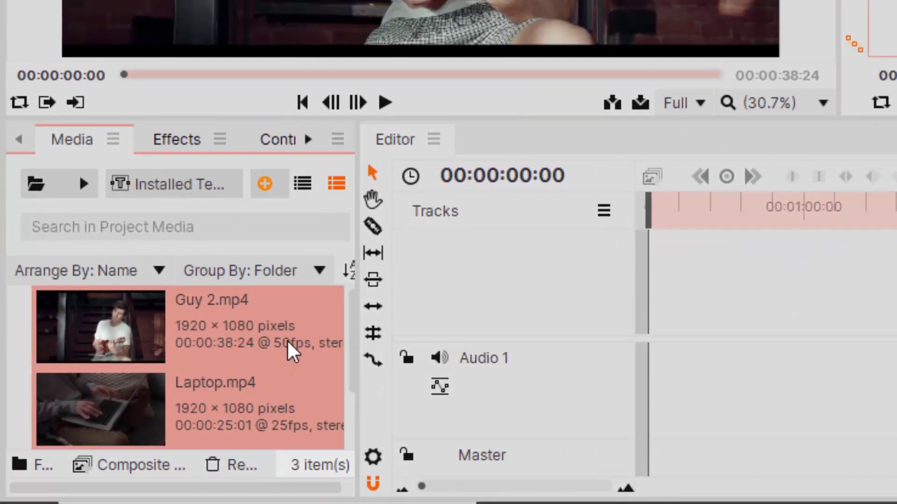
{"action": "scroll", "coordinate": [288, 344], "scroll_direction": "down", "scroll_amount": 1}
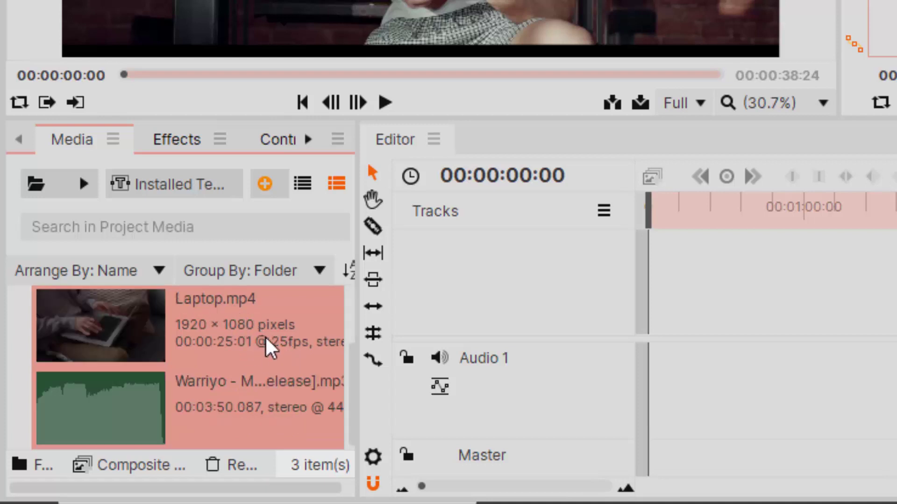
{"action": "scroll", "coordinate": [284, 348], "scroll_direction": "up", "scroll_amount": 1}
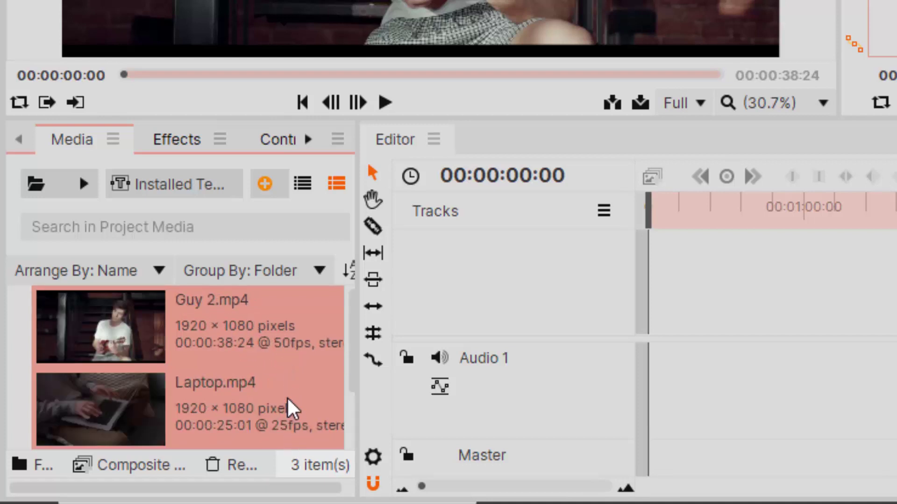
{"action": "left_click", "coordinate": [191, 346]}
{"action": "left_click", "coordinate": [232, 380]}
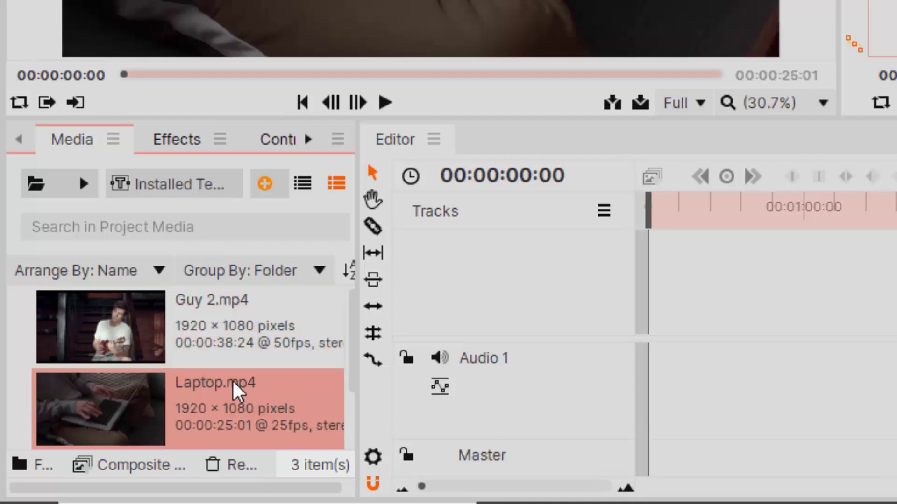
{"action": "left_click", "coordinate": [234, 315]}
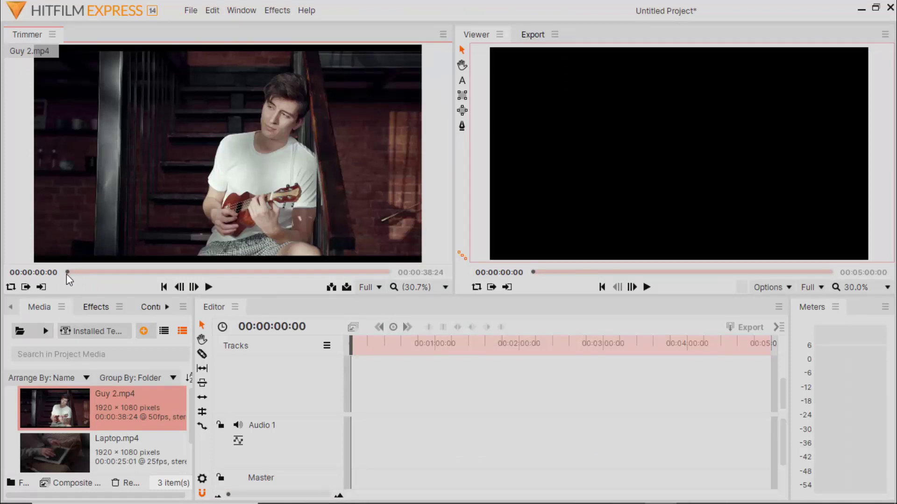
Trim Guy 2.mp4 from 00:00:04:22 to 00:00:13:29 and drop it onto the timeline.
{"action": "left_click_drag", "start_coordinate": [67, 272], "coordinate": [101, 270]}
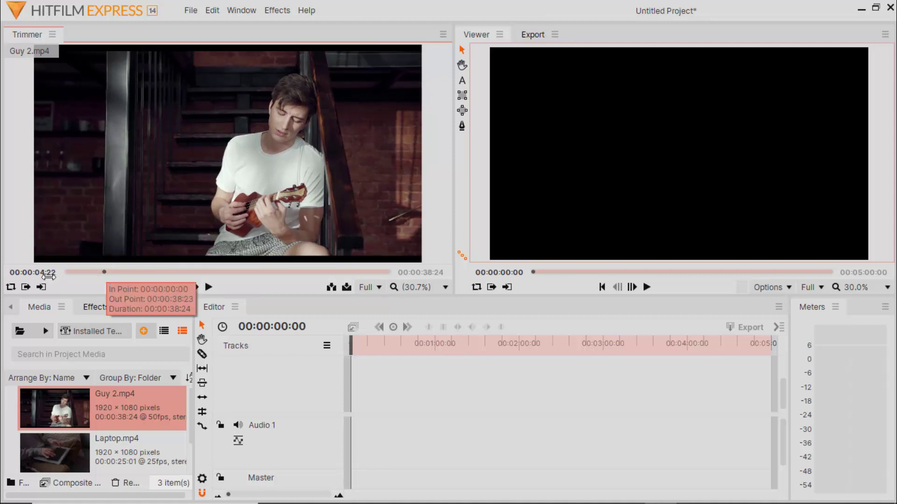
{"action": "left_click", "coordinate": [25, 287]}
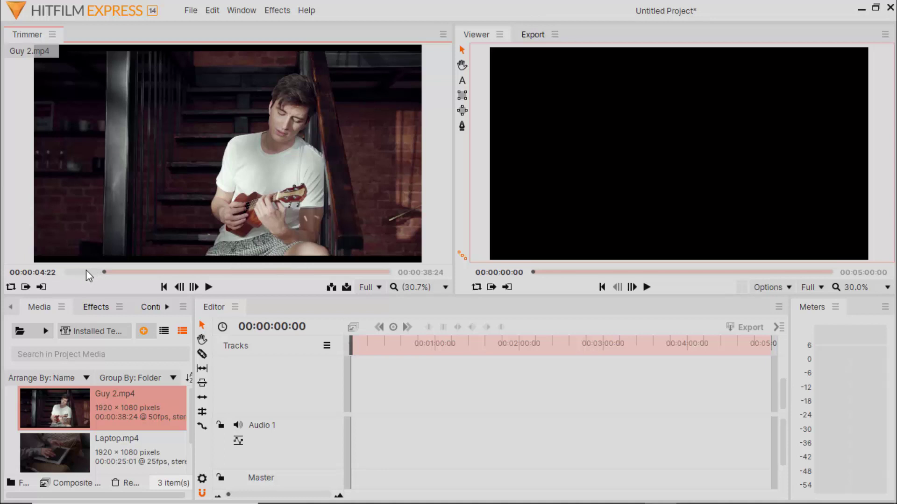
{"action": "mouse_move", "coordinate": [118, 229]}
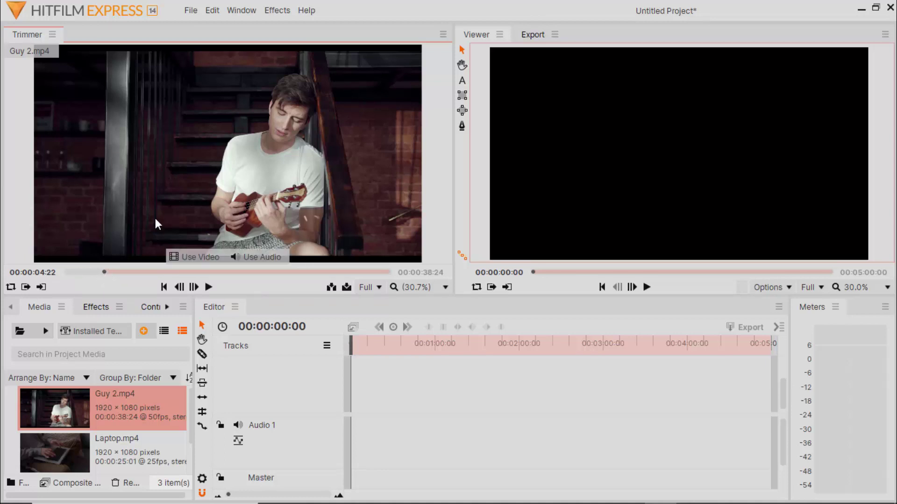
{"action": "left_click_drag", "start_coordinate": [105, 271], "coordinate": [181, 271]}
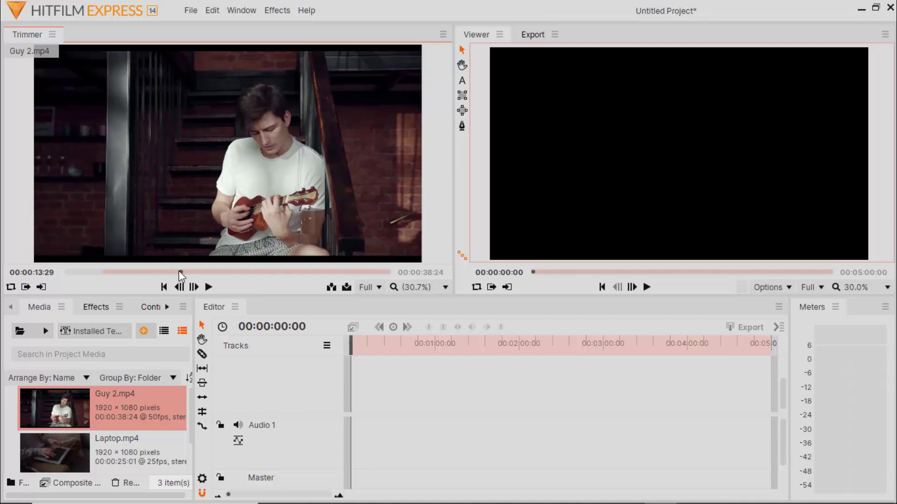
{"action": "left_click", "coordinate": [42, 287]}
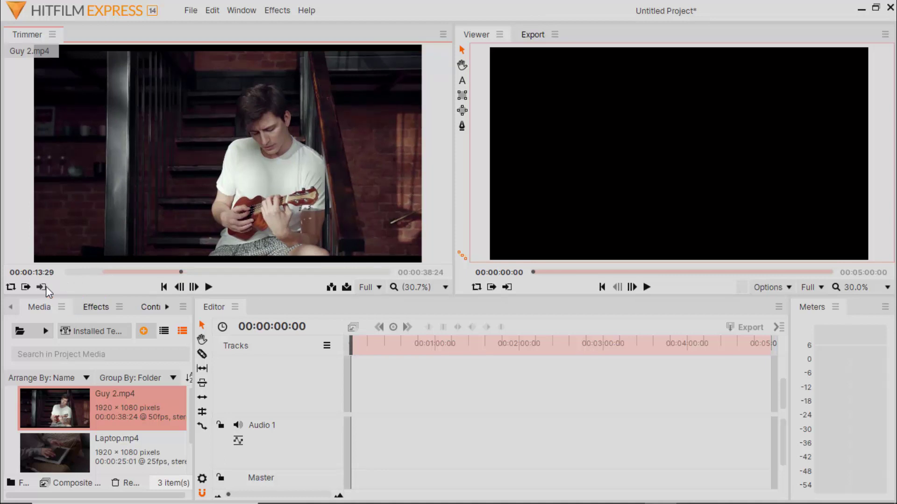
{"action": "mouse_move", "coordinate": [247, 144]}
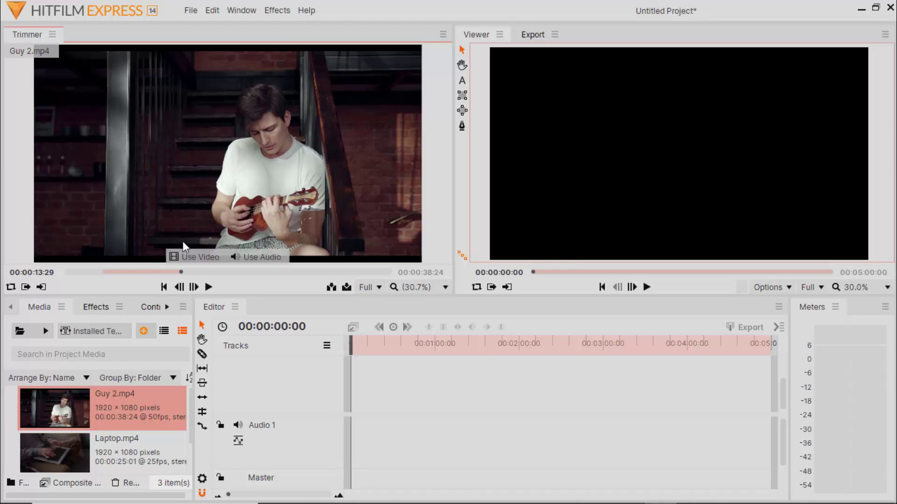
{"action": "left_click_drag", "start_coordinate": [237, 132], "coordinate": [373, 390]}
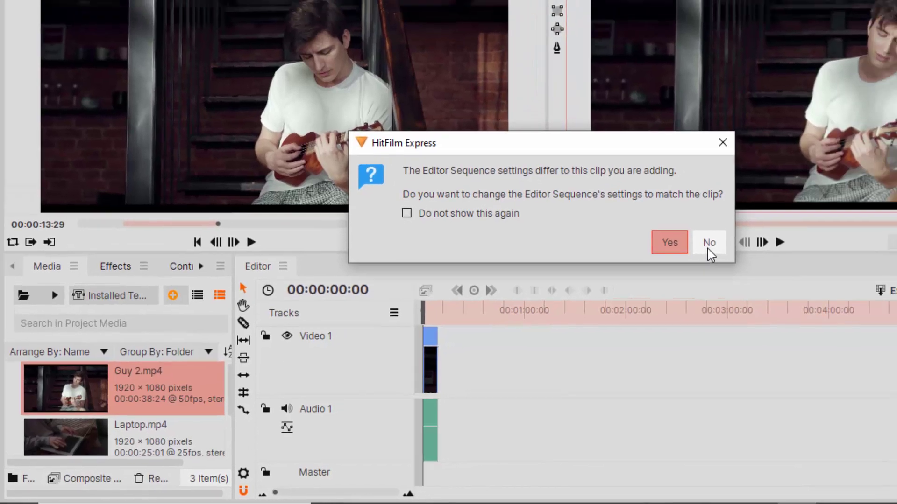
Decline matching the sequence settings, then place Laptop.mp4 on Video 1 after Guy 2.
{"action": "left_click", "coordinate": [777, 220]}
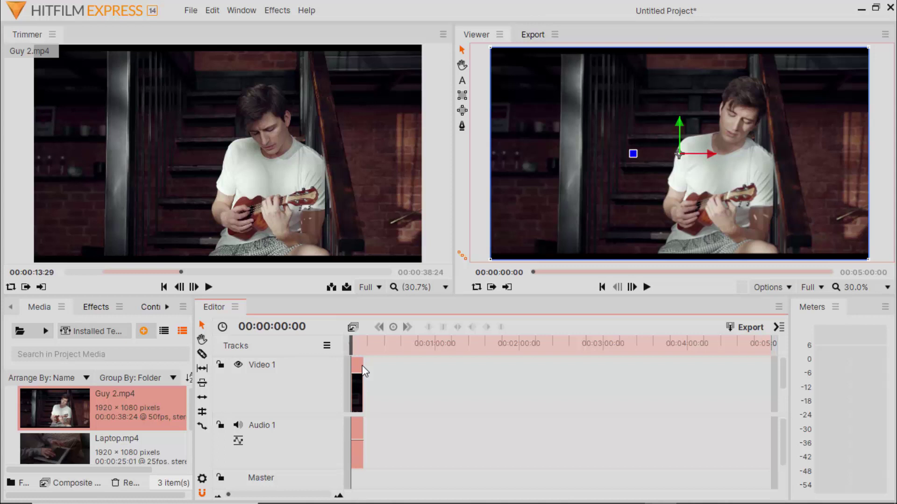
{"action": "left_click", "coordinate": [434, 357]}
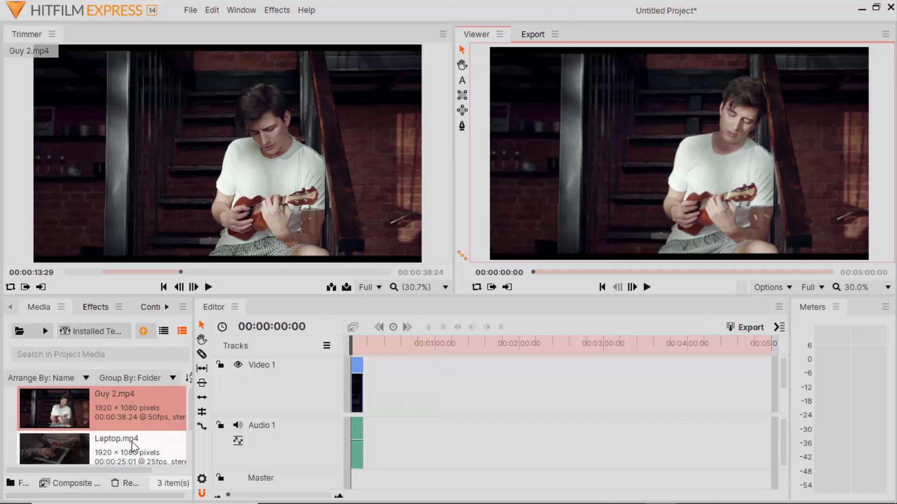
{"action": "mouse_move", "coordinate": [127, 446]}
{"action": "left_mouse_down"}
{"action": "mouse_move", "coordinate": [389, 385]}
{"action": "mouse_move", "coordinate": [365, 384]}
{"action": "left_mouse_up"}
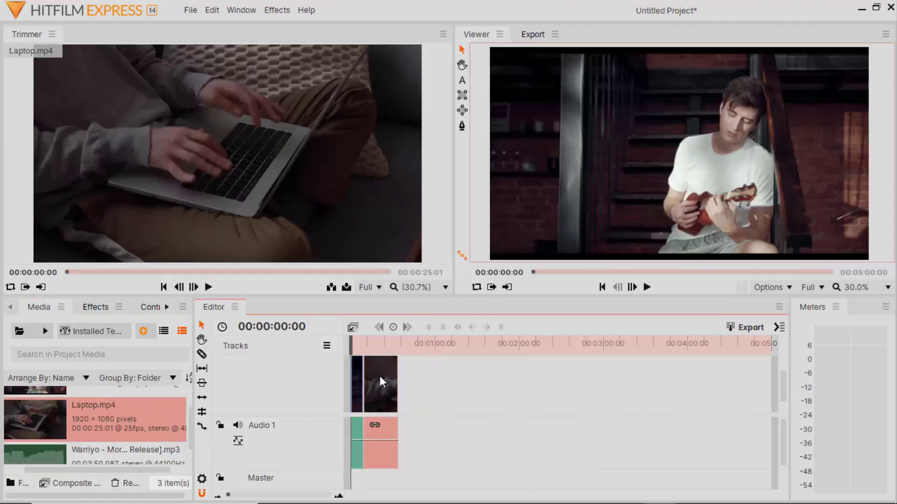
{"action": "scroll", "coordinate": [373, 383], "scroll_direction": "down", "scroll_amount": 1}
{"action": "mouse_move", "coordinate": [149, 84]}
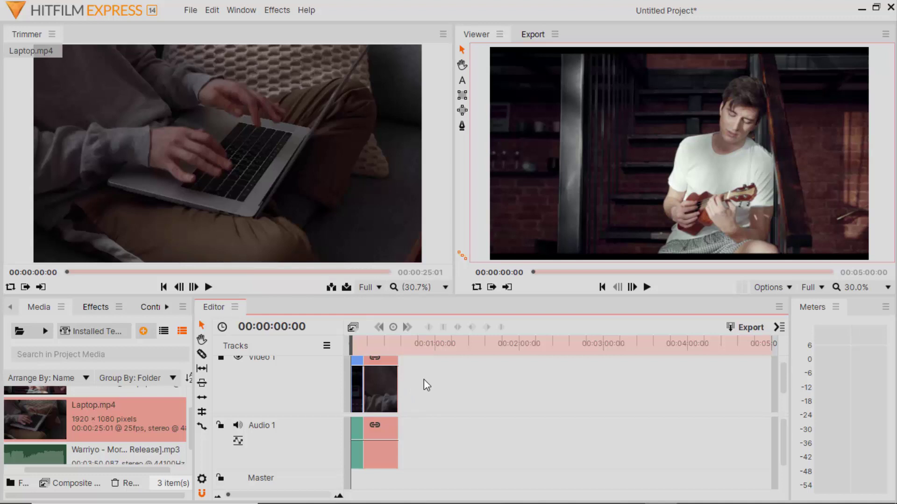
{"action": "scroll", "coordinate": [424, 380], "scroll_direction": "up", "scroll_amount": 1}
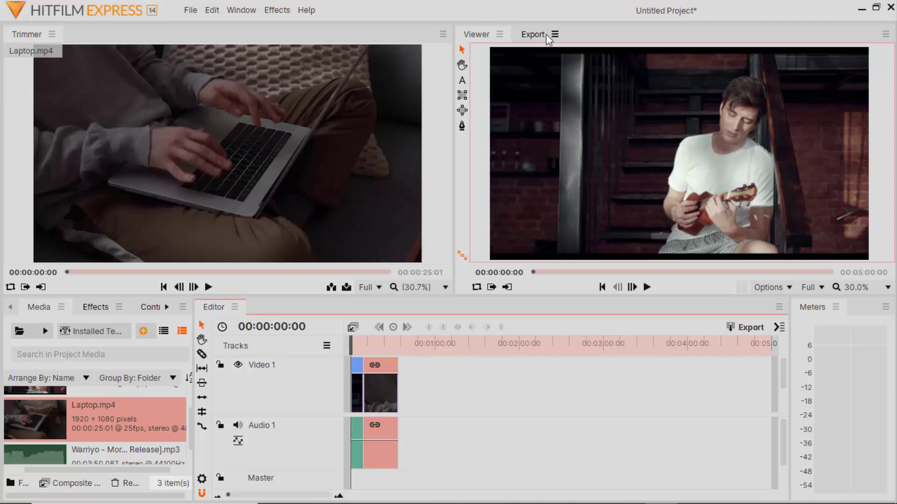
{"action": "left_click", "coordinate": [532, 35]}
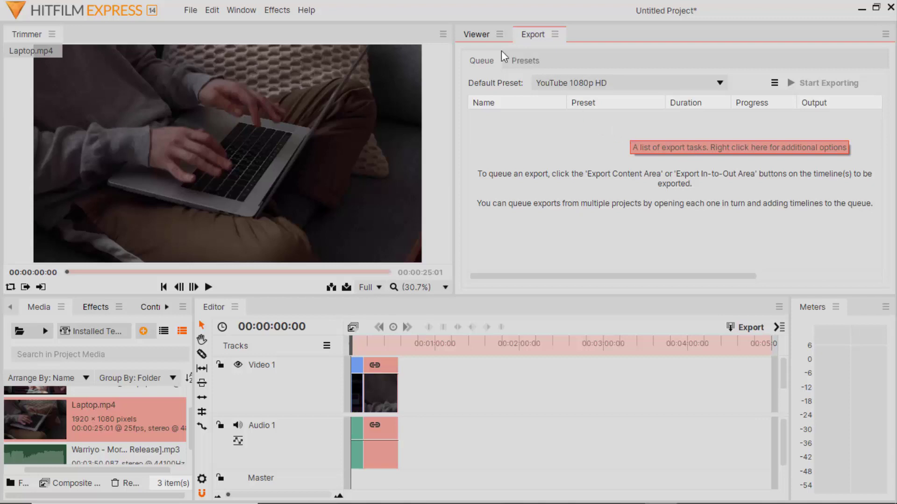
{"action": "left_click", "coordinate": [480, 37]}
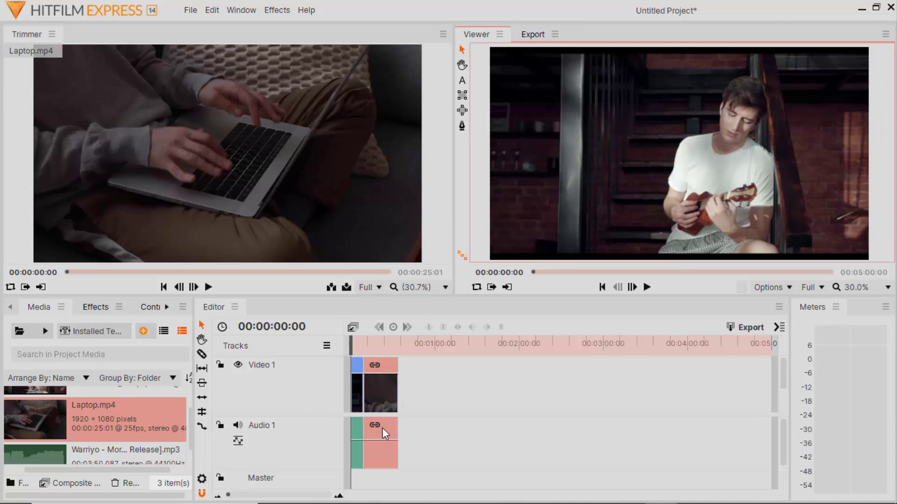
Shift the Laptop clip later, add the Warriyo music to Audio 1, and redock the Editor panel.
{"action": "left_click_drag", "start_coordinate": [382, 399], "coordinate": [454, 398]}
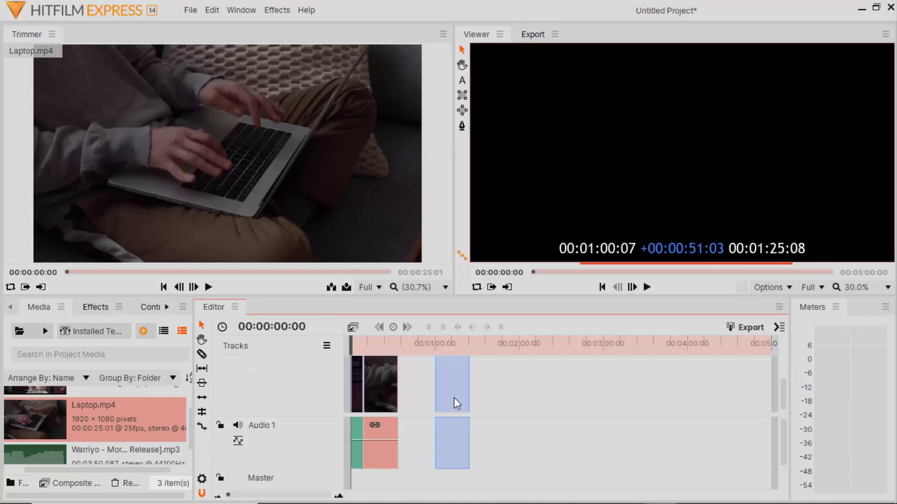
{"action": "left_click_drag", "start_coordinate": [130, 453], "coordinate": [372, 431]}
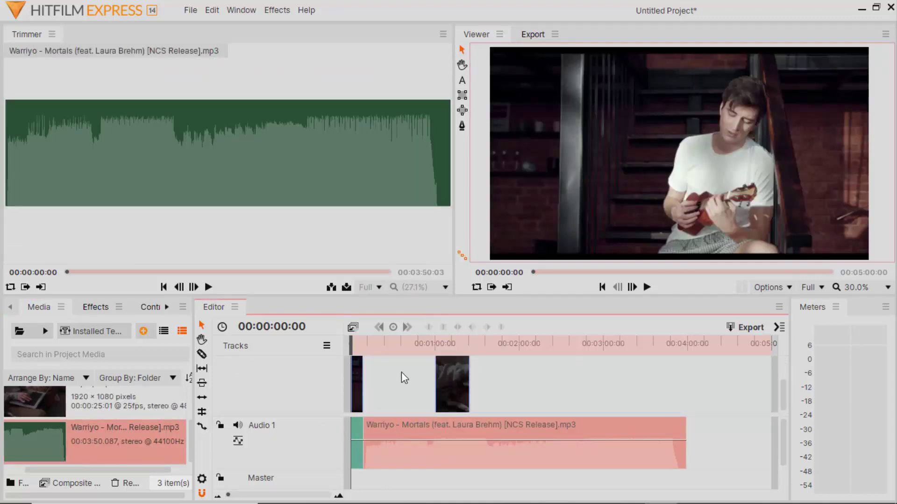
{"action": "left_click_drag", "start_coordinate": [369, 346], "coordinate": [377, 338]}
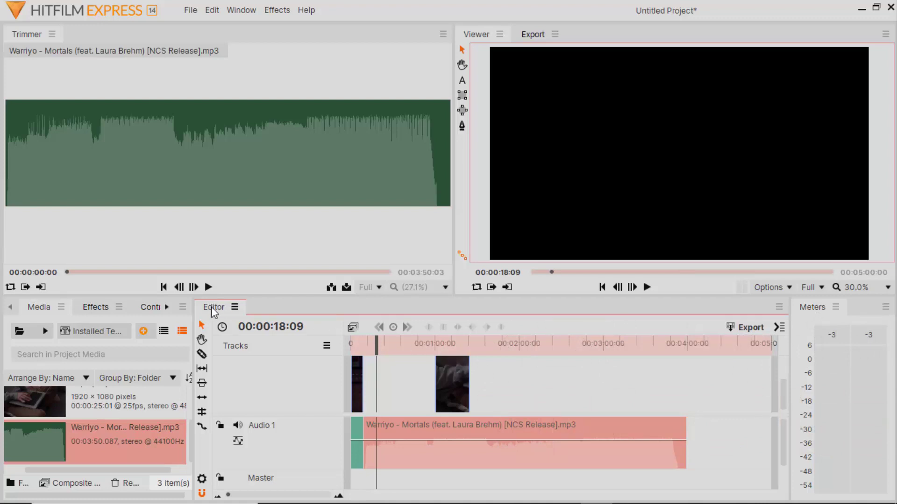
{"action": "mouse_move", "coordinate": [243, 307]}
{"action": "left_mouse_down"}
{"action": "mouse_move", "coordinate": [192, 87]}
{"action": "mouse_move", "coordinate": [167, 37]}
{"action": "left_mouse_up"}
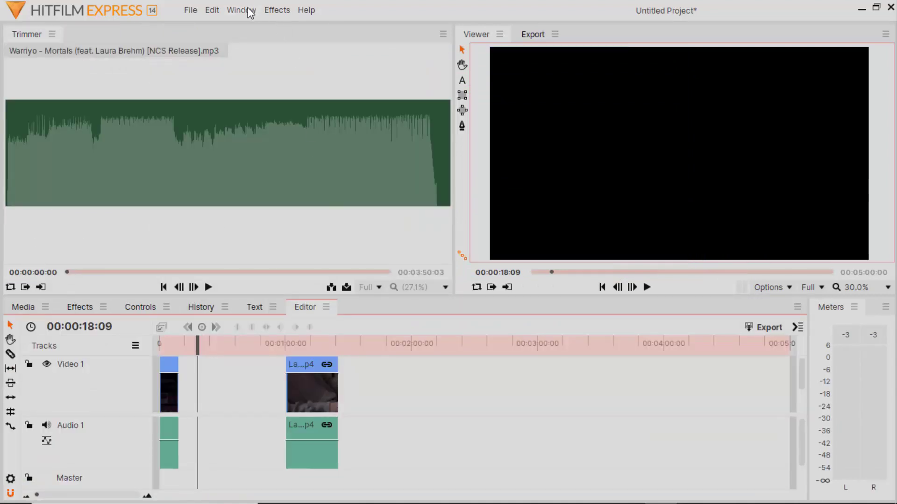
{"action": "left_click", "coordinate": [245, 9]}
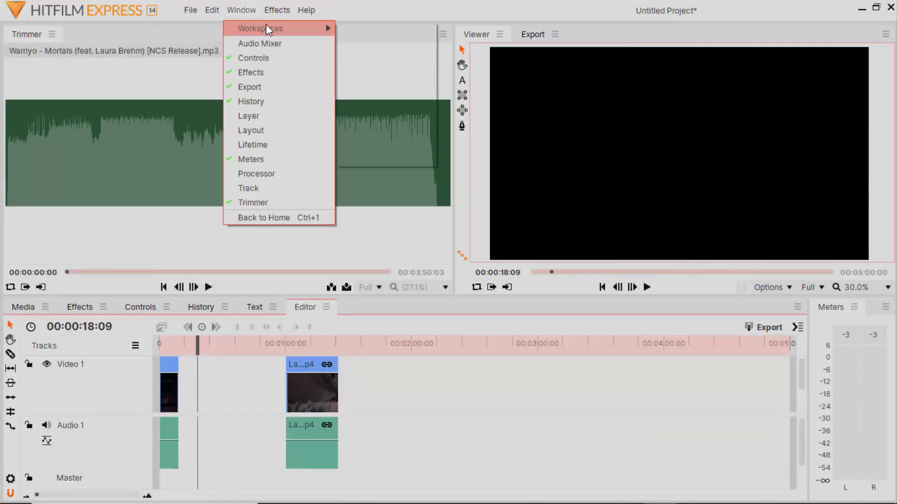
Apply the Editing workspace from Window > Workspaces, then reset the workspace layout.
{"action": "mouse_move", "coordinate": [268, 29]}
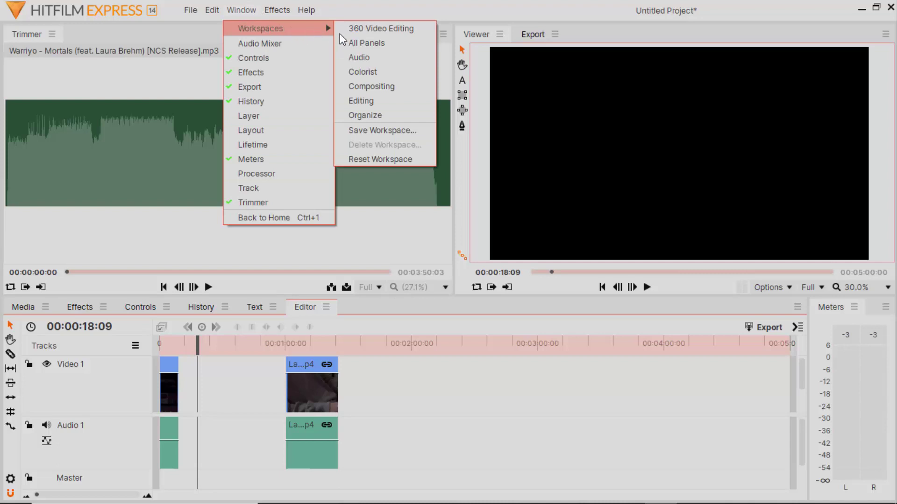
{"action": "left_click", "coordinate": [376, 101]}
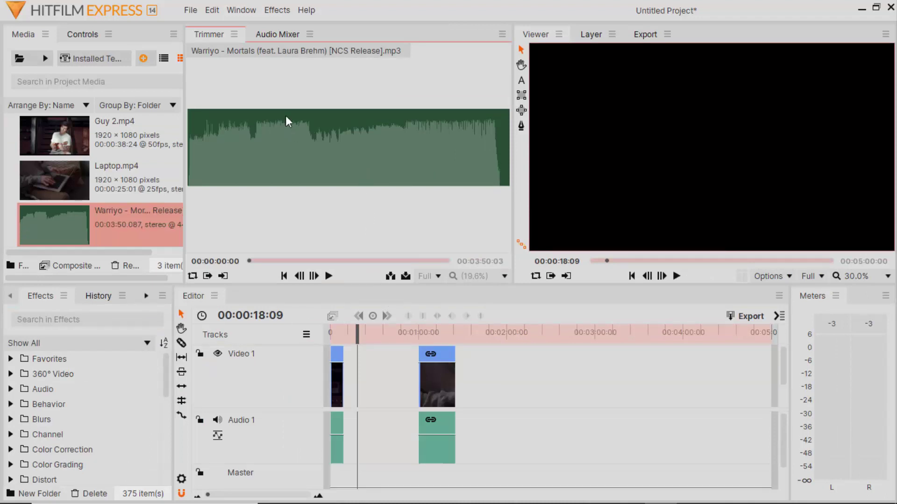
{"action": "left_click", "coordinate": [253, 10]}
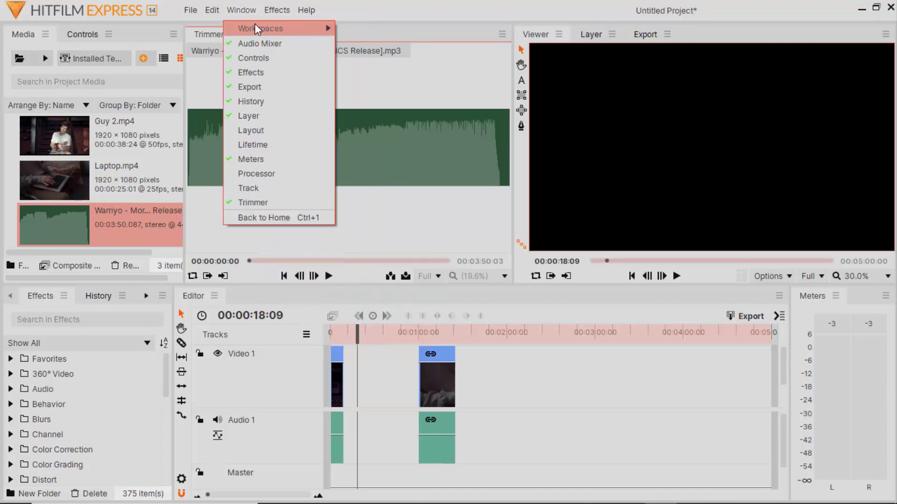
{"action": "mouse_move", "coordinate": [260, 29]}
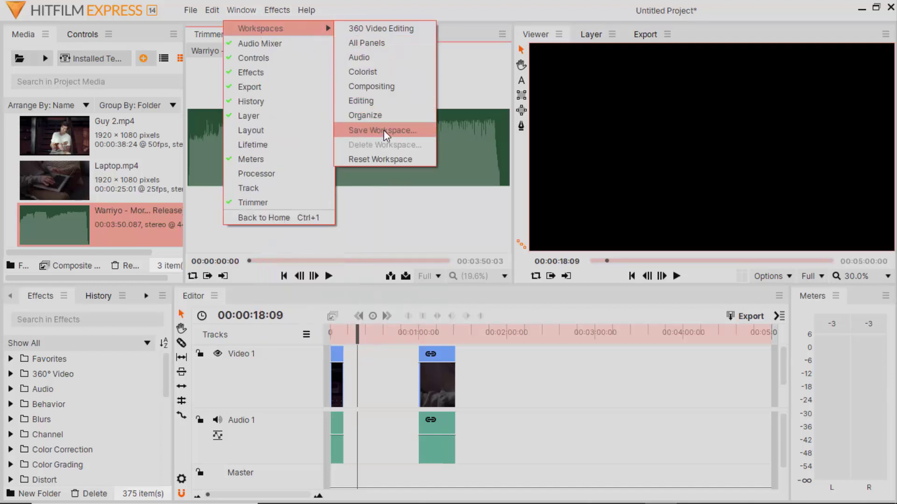
{"action": "left_click", "coordinate": [393, 156]}
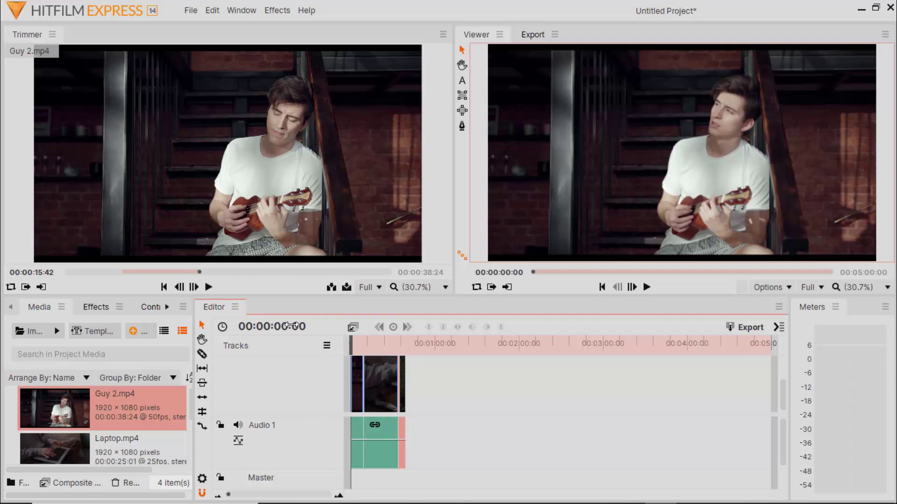
Drag the forest clip right to leave a gap after the Laptop clip, then pan the timeline.
{"action": "left_click_drag", "start_coordinate": [351, 342], "coordinate": [363, 342]}
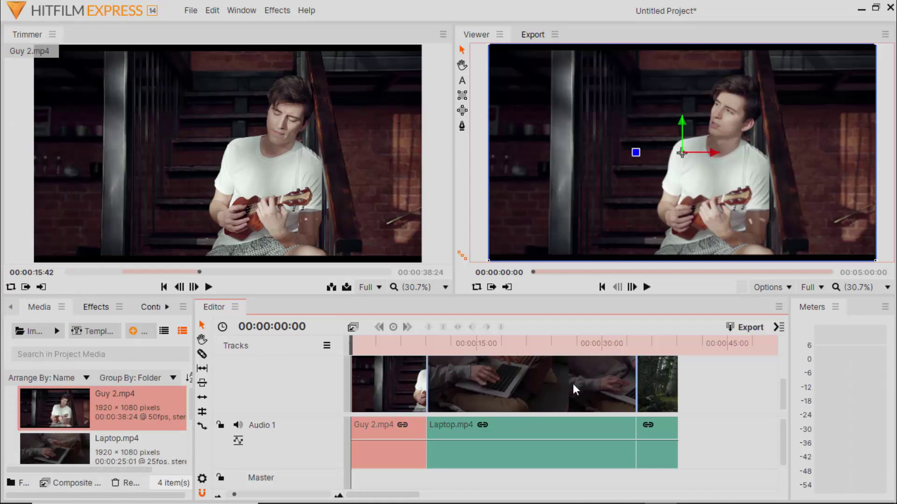
{"action": "left_click", "coordinate": [652, 377]}
{"action": "left_click_drag", "start_coordinate": [652, 377], "coordinate": [695, 377]}
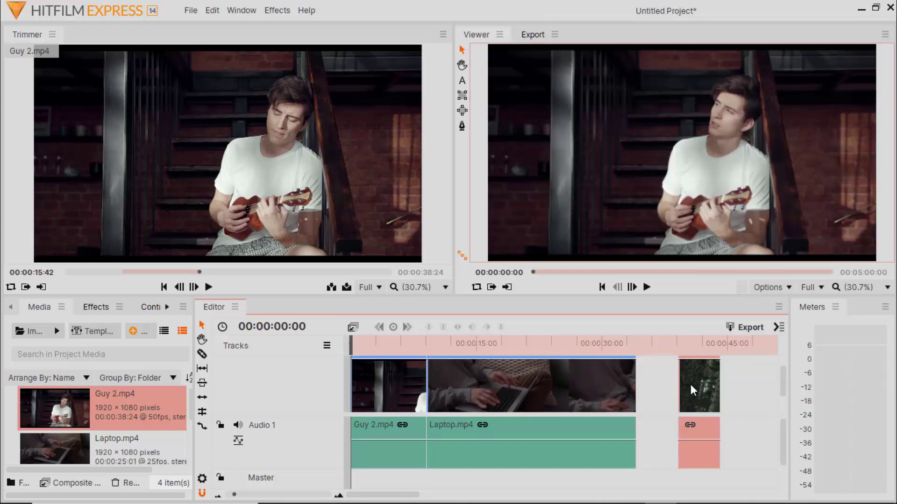
{"action": "left_click", "coordinate": [202, 340]}
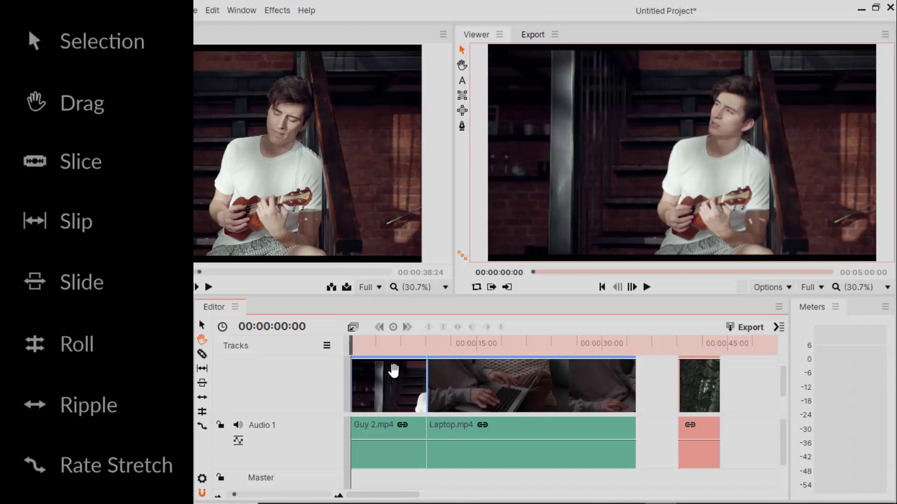
{"action": "mouse_move", "coordinate": [495, 380]}
{"action": "left_mouse_down"}
{"action": "mouse_move", "coordinate": [510, 388]}
{"action": "mouse_move", "coordinate": [440, 374]}
{"action": "mouse_move", "coordinate": [586, 386]}
{"action": "left_mouse_up"}
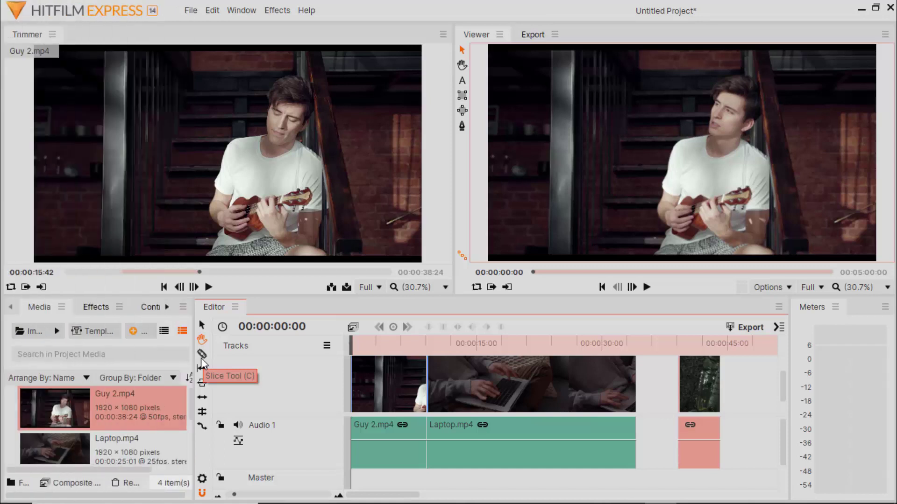
Slice the Guy 2 clip partway through and delete the cut-off tail section.
{"action": "left_click", "coordinate": [201, 356]}
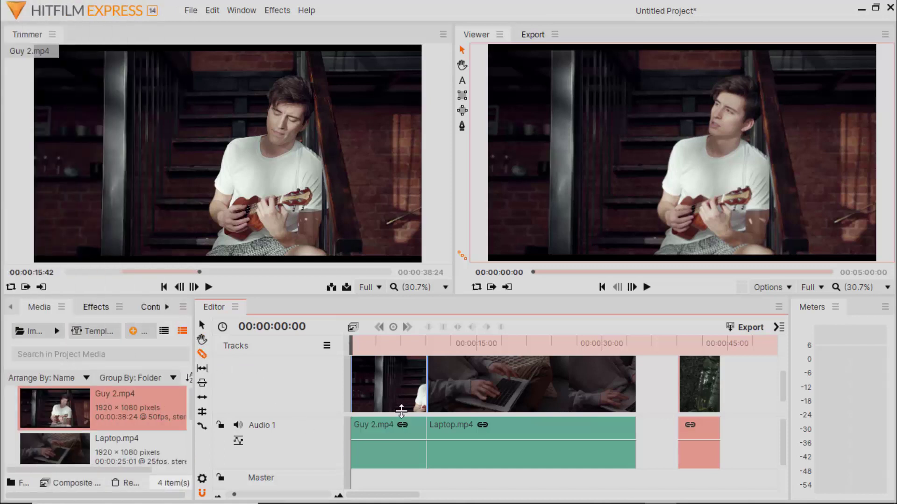
{"action": "left_click", "coordinate": [394, 375]}
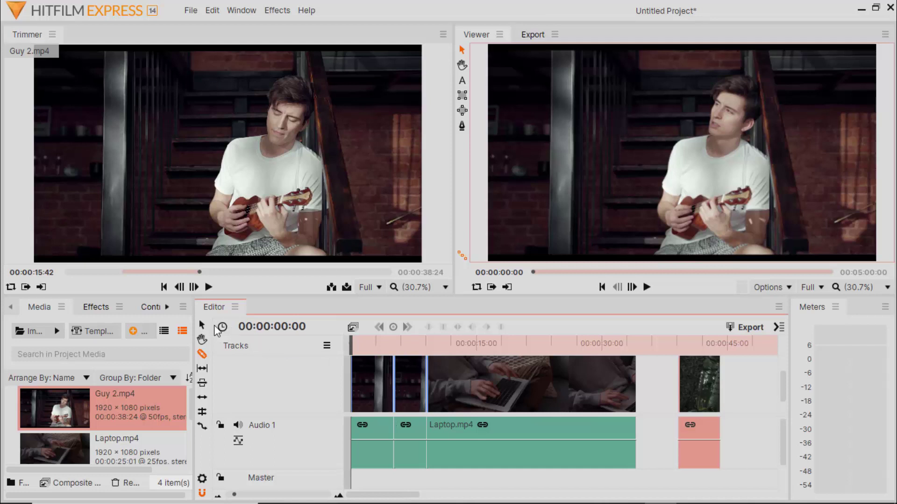
{"action": "left_click", "coordinate": [201, 326]}
{"action": "left_click", "coordinate": [410, 380]}
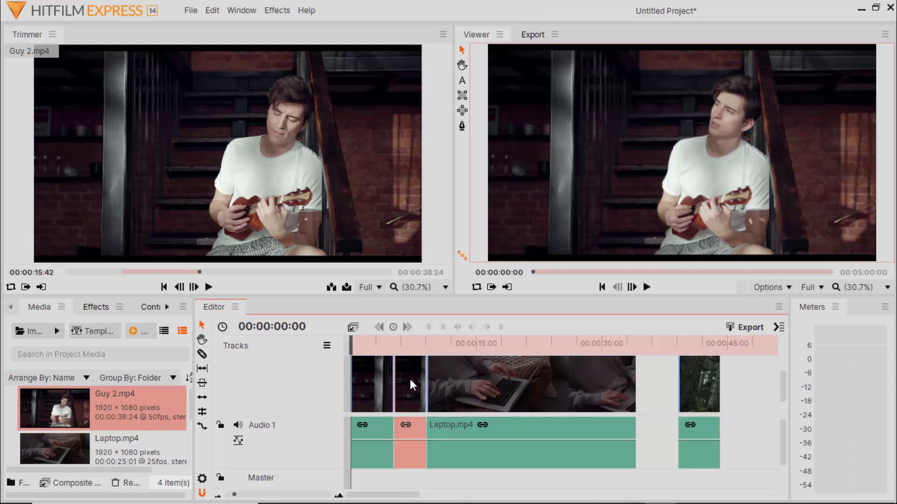
{"action": "key", "text": "Delete"}
{"action": "left_click", "coordinate": [202, 353]}
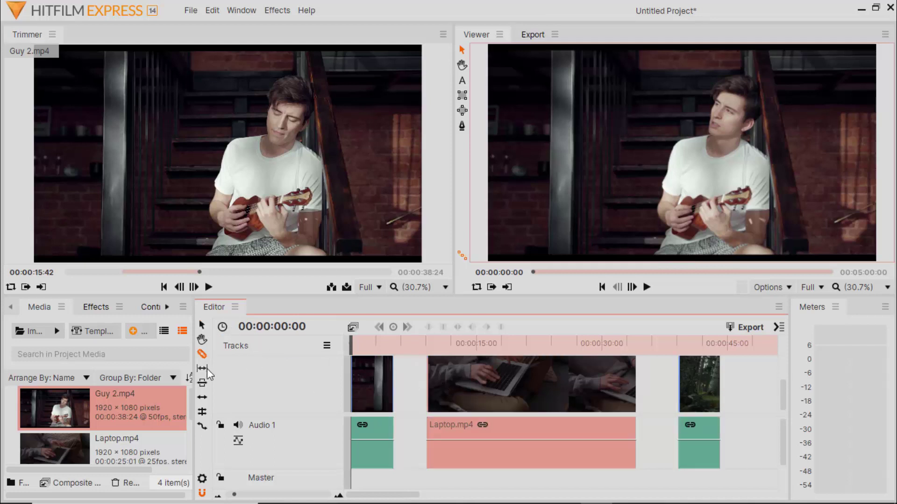
{"action": "left_click", "coordinate": [206, 368]}
{"action": "mouse_move", "coordinate": [312, 207]}
Slip the Guy 2 clip's footage about one second later while keeping its length.
{"action": "left_click", "coordinate": [205, 367]}
{"action": "left_click_drag", "start_coordinate": [362, 379], "coordinate": [369, 378]}
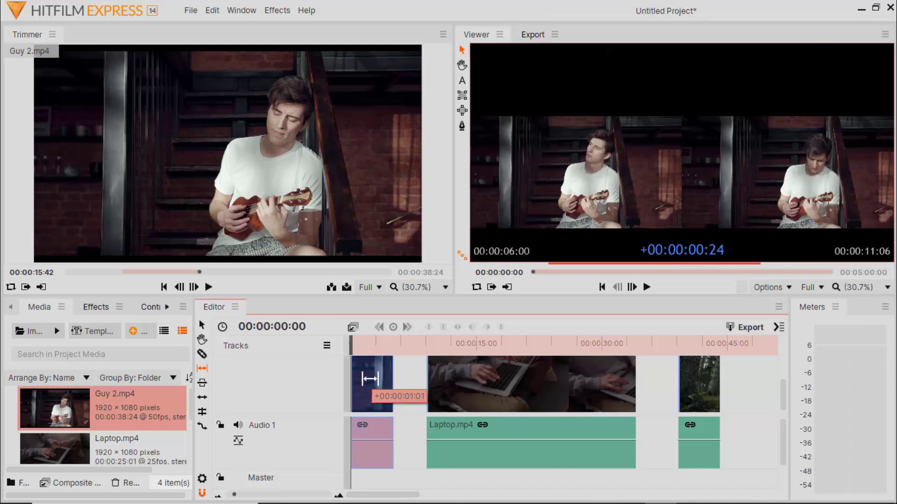
{"action": "left_click_drag", "start_coordinate": [370, 378], "coordinate": [371, 378]}
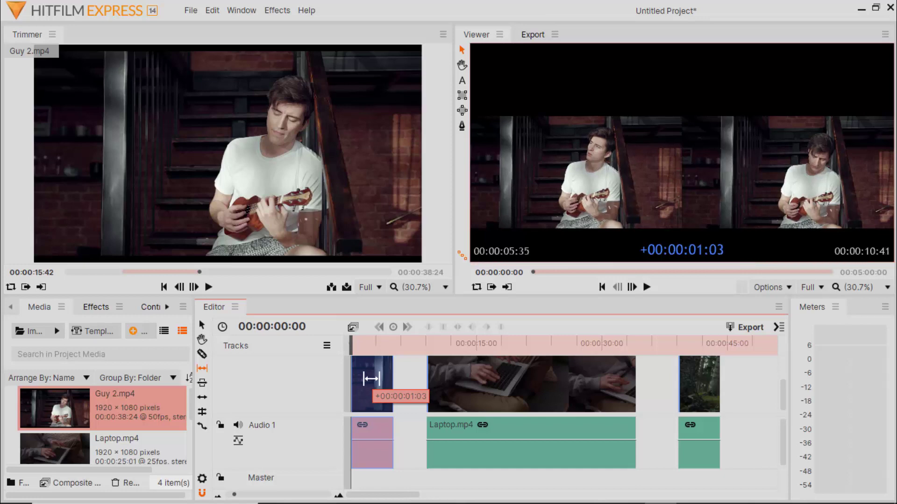
{"action": "left_click_drag", "start_coordinate": [371, 379], "coordinate": [381, 375]}
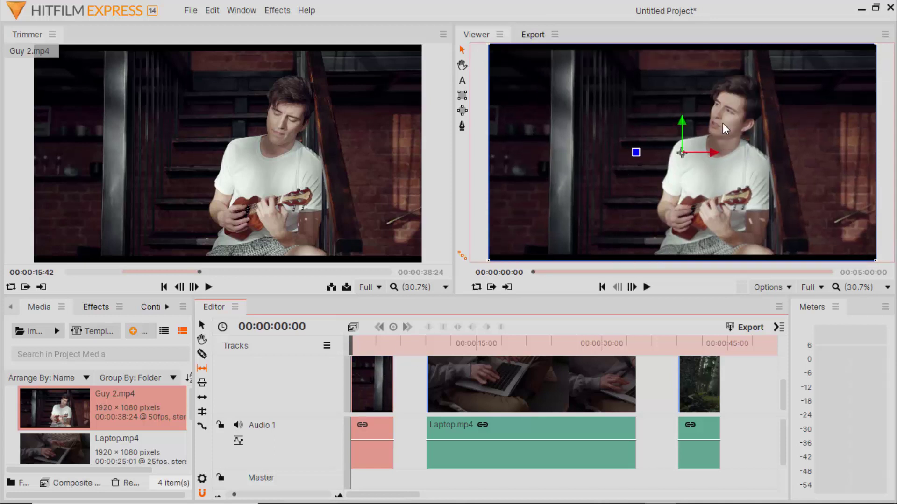
Slide the Laptop.mp4 clip so it follows Guy 2 directly with no gap.
{"action": "left_click", "coordinate": [202, 383]}
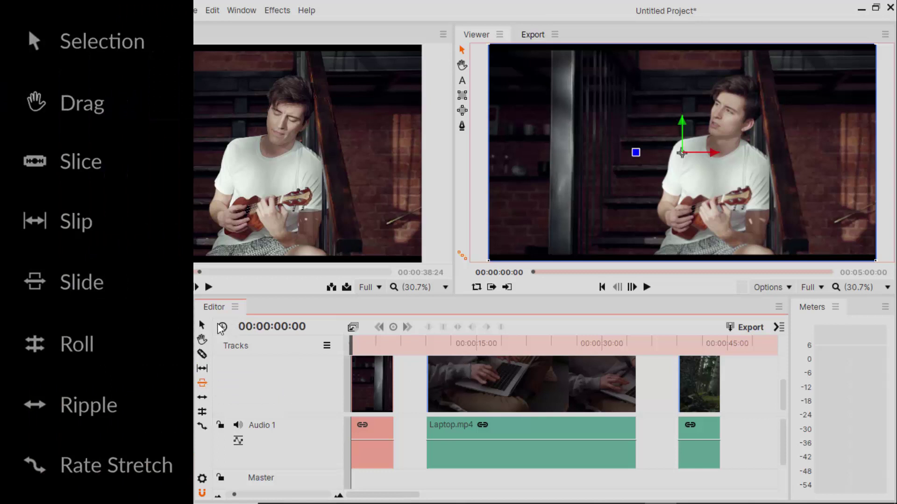
{"action": "left_click_drag", "start_coordinate": [466, 374], "coordinate": [427, 377]}
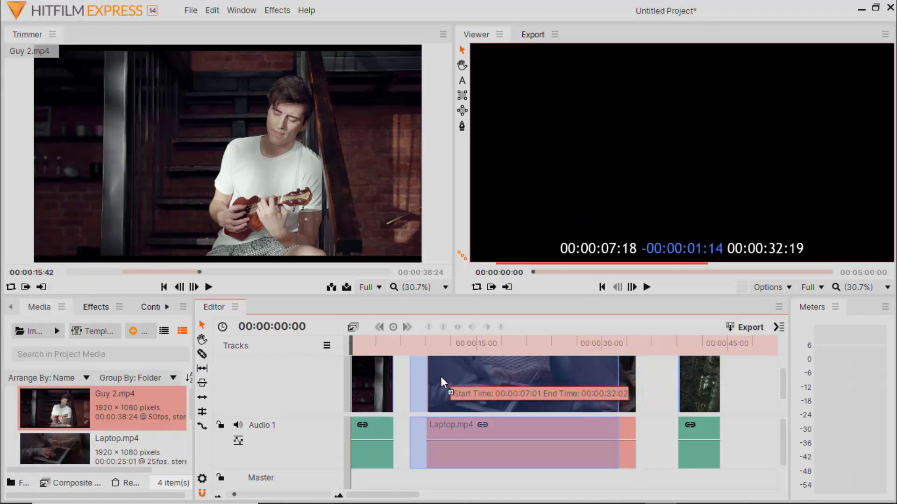
{"action": "left_click_drag", "start_coordinate": [686, 385], "coordinate": [616, 389]}
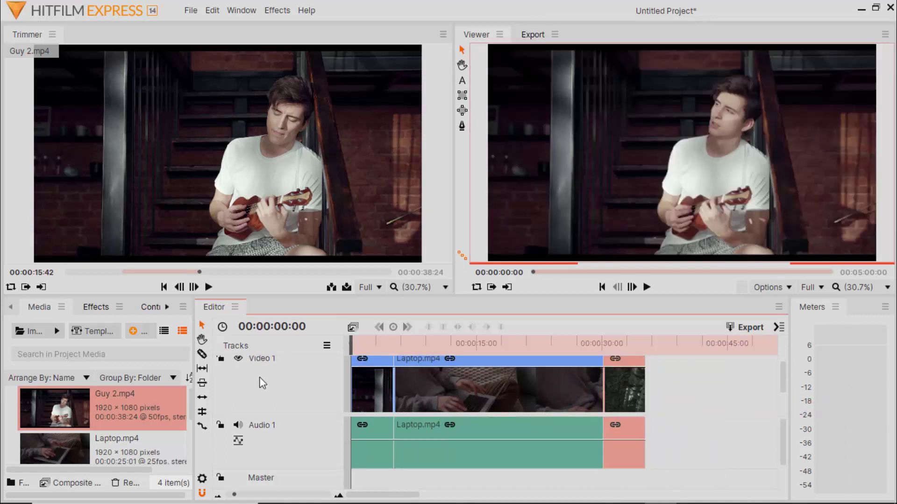
{"action": "left_click", "coordinate": [207, 386]}
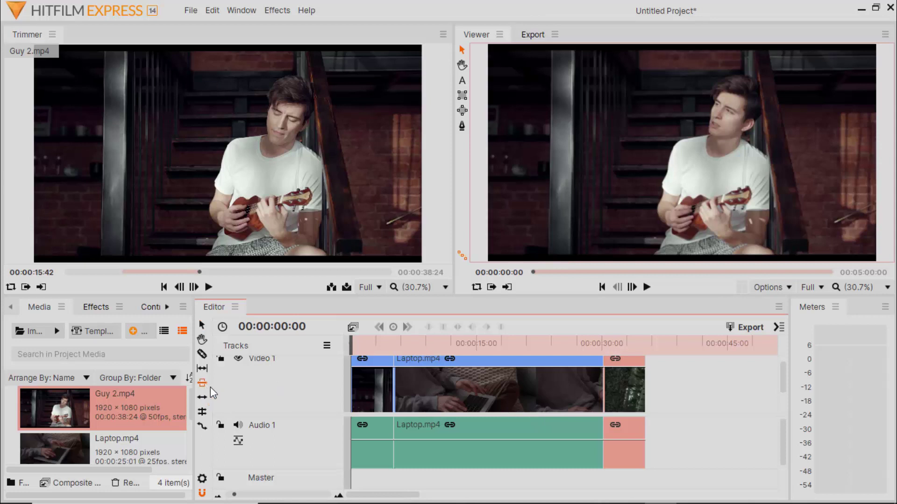
{"action": "left_click_drag", "start_coordinate": [444, 389], "coordinate": [467, 391]}
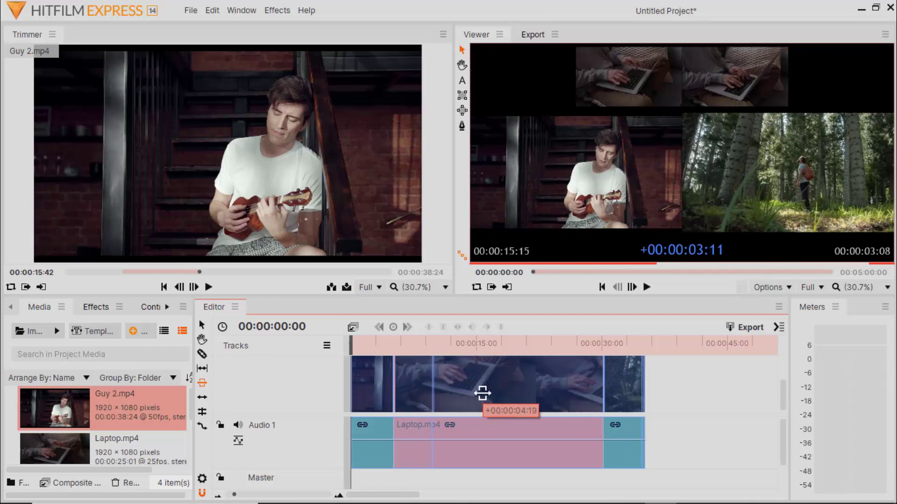
{"action": "left_click_drag", "start_coordinate": [467, 391], "coordinate": [478, 401]}
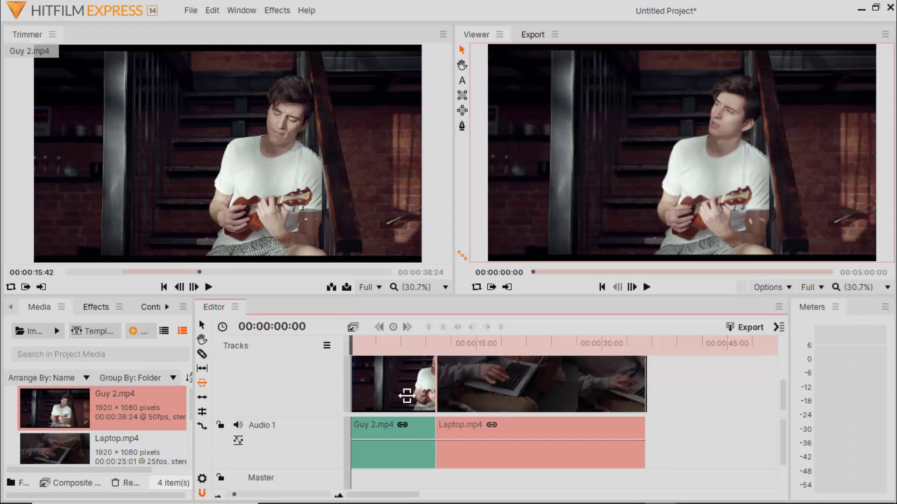
{"action": "left_click", "coordinate": [202, 398]}
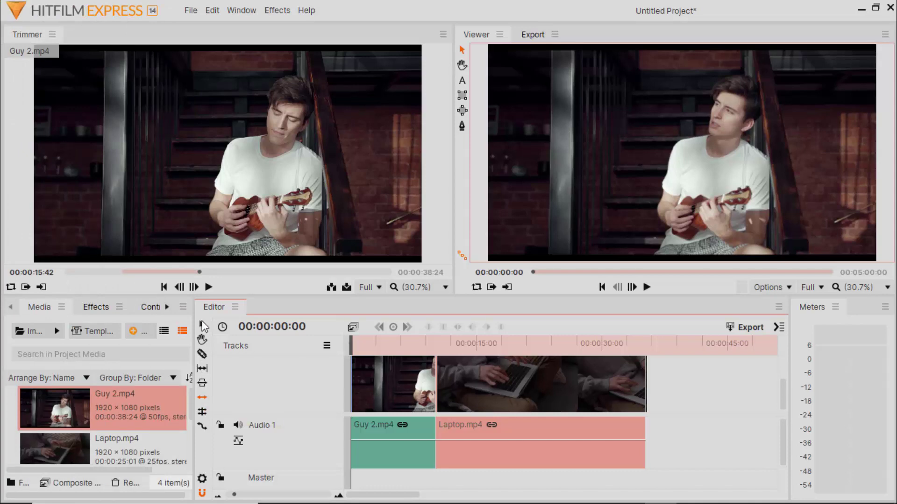
Move Laptop.mp4 later and ripple-trim Guy 2.mp4's out point to lengthen it.
{"action": "left_click", "coordinate": [201, 325]}
{"action": "left_click_drag", "start_coordinate": [486, 379], "coordinate": [528, 379]}
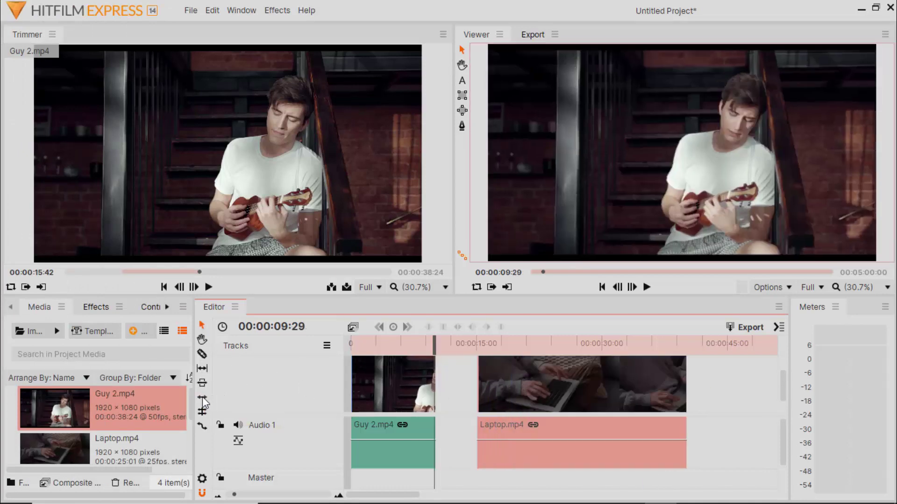
{"action": "left_click", "coordinate": [203, 398]}
{"action": "left_click_drag", "start_coordinate": [436, 369], "coordinate": [477, 364]}
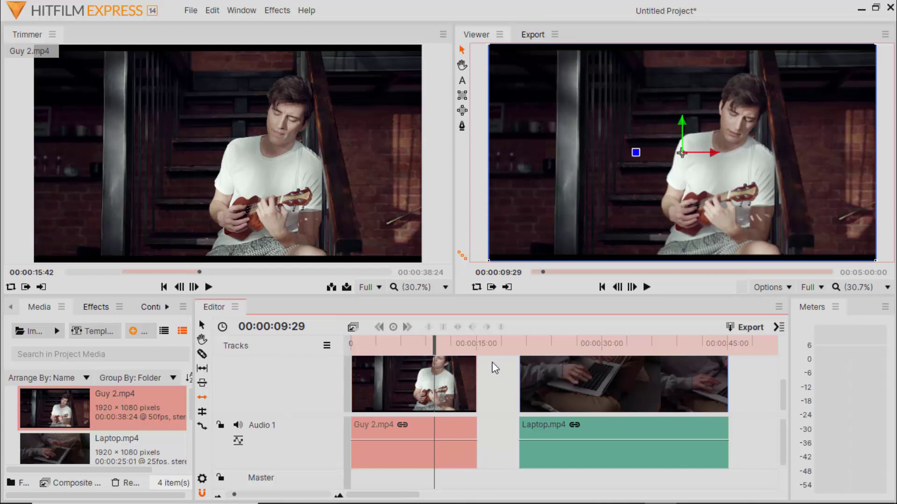
Ripple-delete the empty gap so Laptop.mp4 directly follows Guy 2.mp4.
{"action": "left_click", "coordinate": [499, 388]}
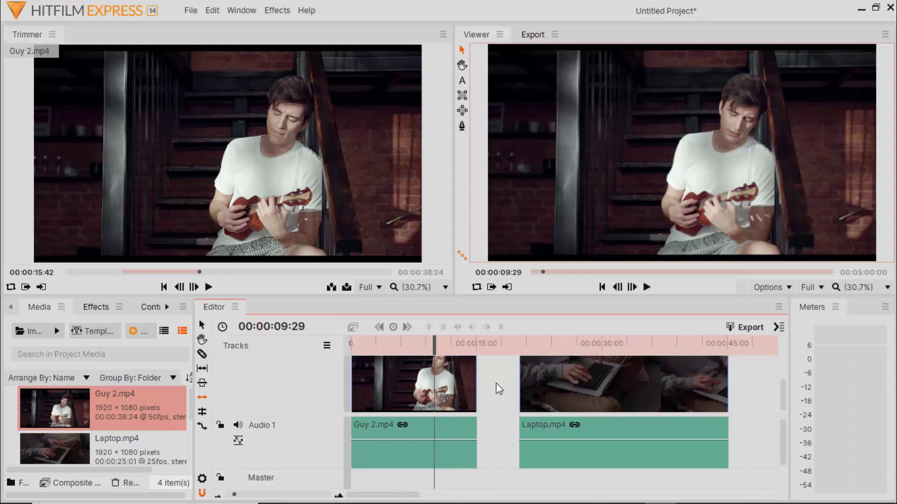
{"action": "right_click", "coordinate": [498, 389]}
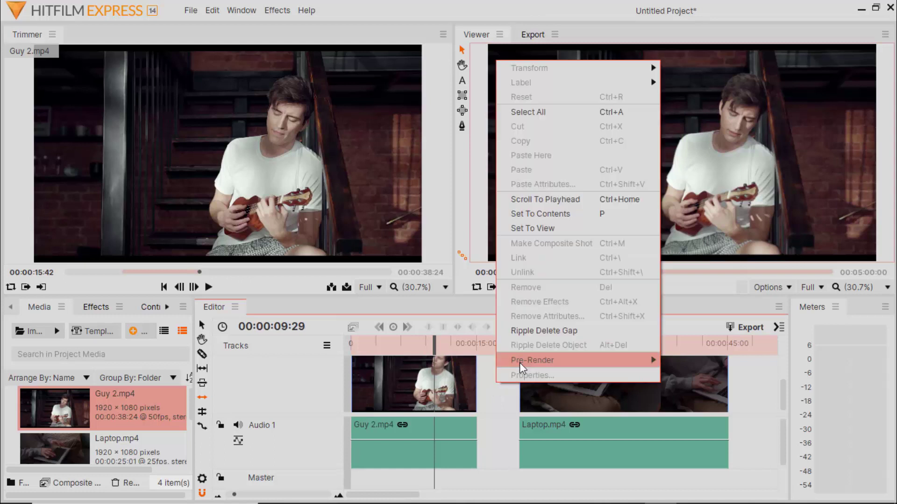
{"action": "left_click", "coordinate": [533, 335]}
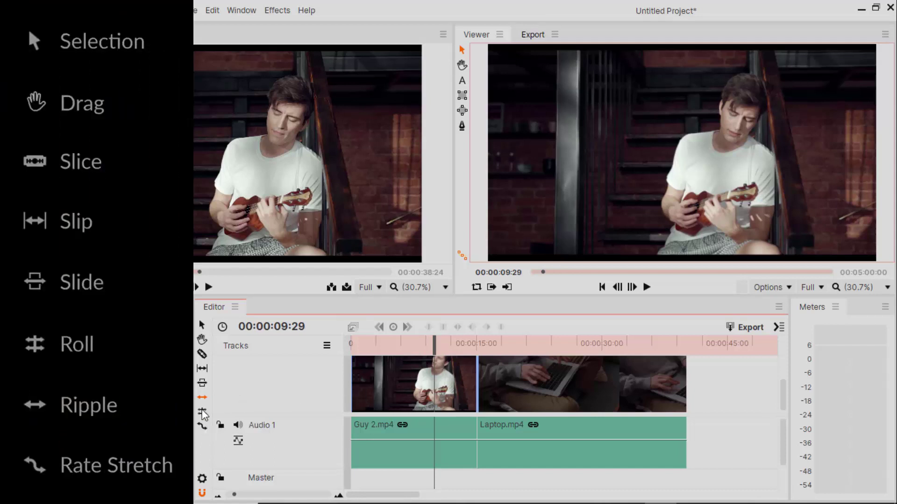
{"action": "left_click", "coordinate": [203, 414]}
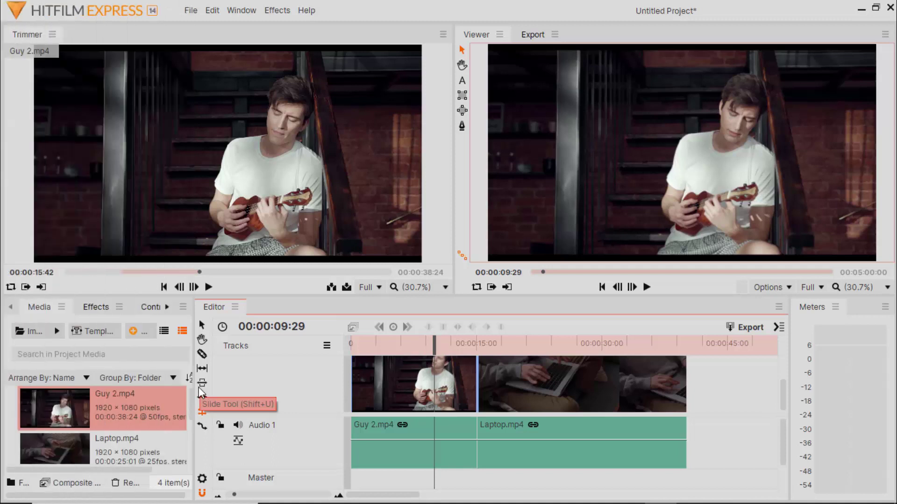
{"action": "left_click", "coordinate": [202, 384]}
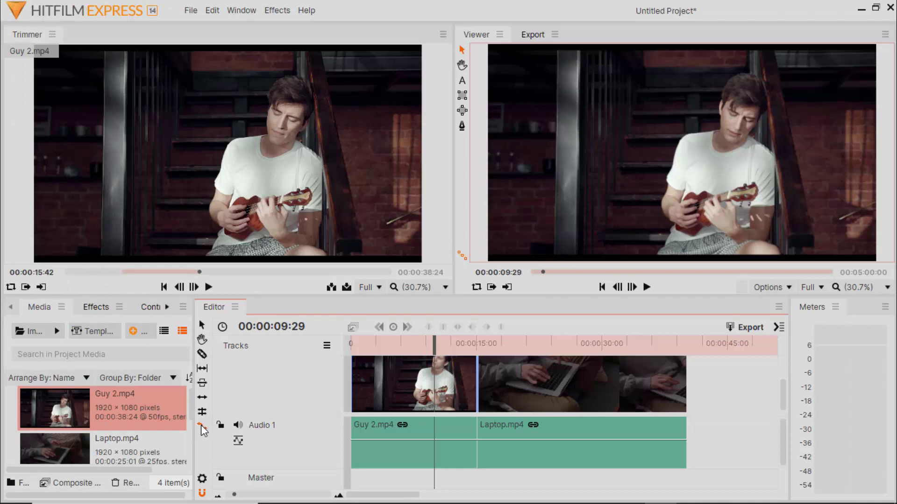
Set the Guy 2.mp4 clip's speed to 250% in Speed/Duration.
{"action": "left_click", "coordinate": [202, 425]}
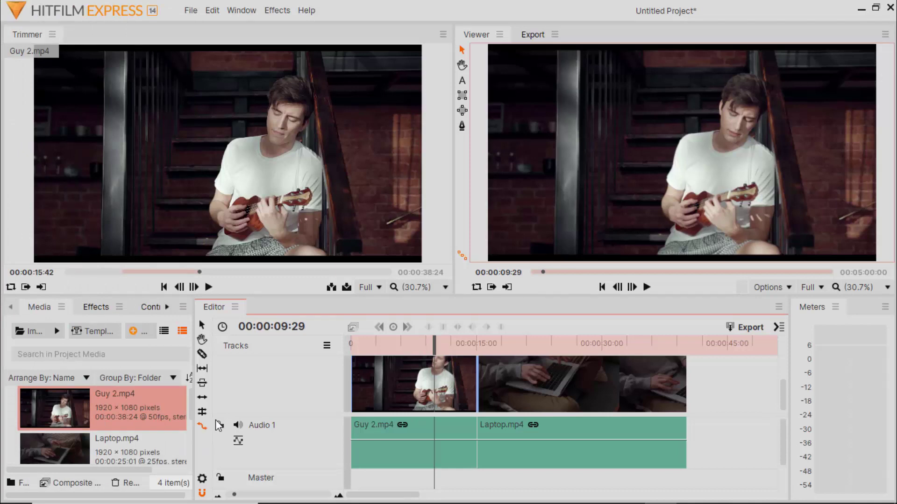
{"action": "right_click", "coordinate": [404, 391]}
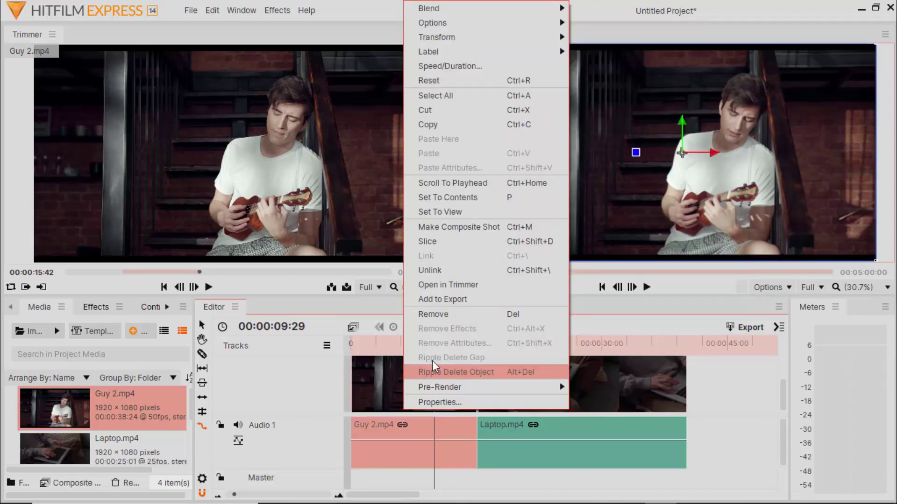
{"action": "left_click", "coordinate": [475, 70]}
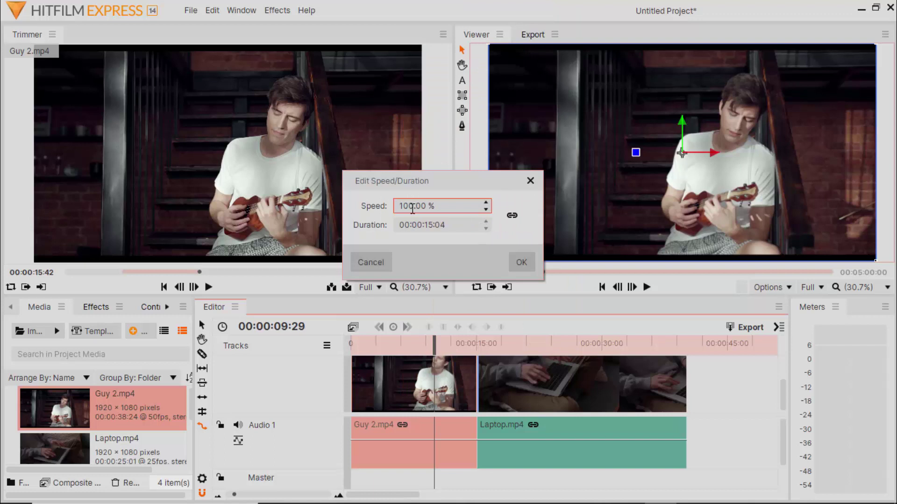
{"action": "left_click_drag", "start_coordinate": [412, 209], "coordinate": [386, 215]}
{"action": "type", "text": "250"}
{"action": "key", "text": "Return"}
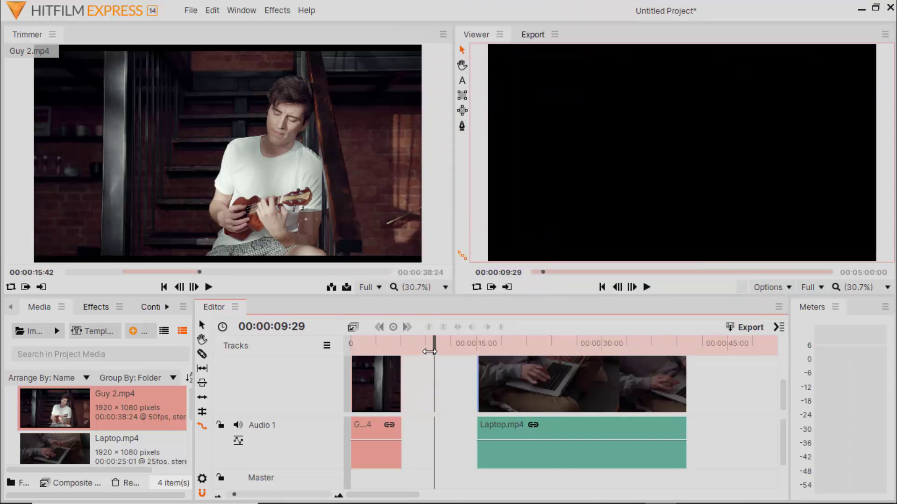
Preview the timeline from the start, then stretch Guy 2.mp4 to fill the gap up to Laptop.mp4.
{"action": "left_click_drag", "start_coordinate": [429, 351], "coordinate": [340, 360]}
{"action": "key", "text": "space"}
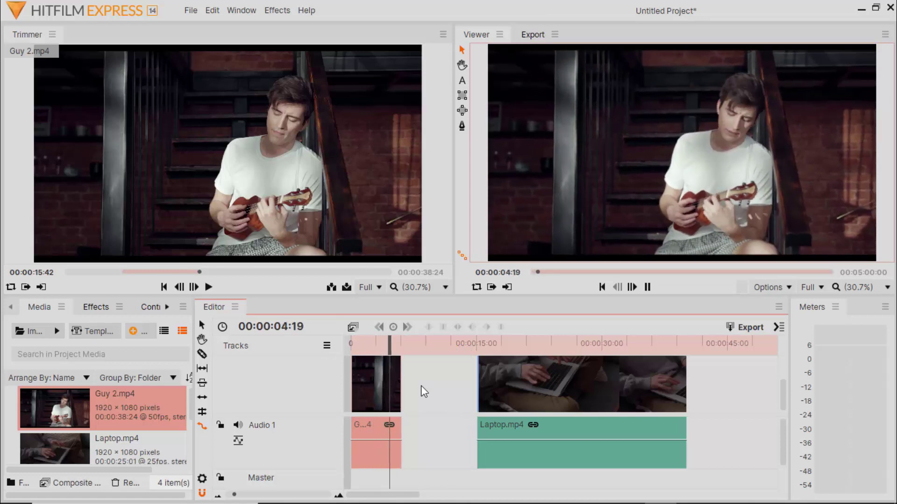
{"action": "key", "text": "space"}
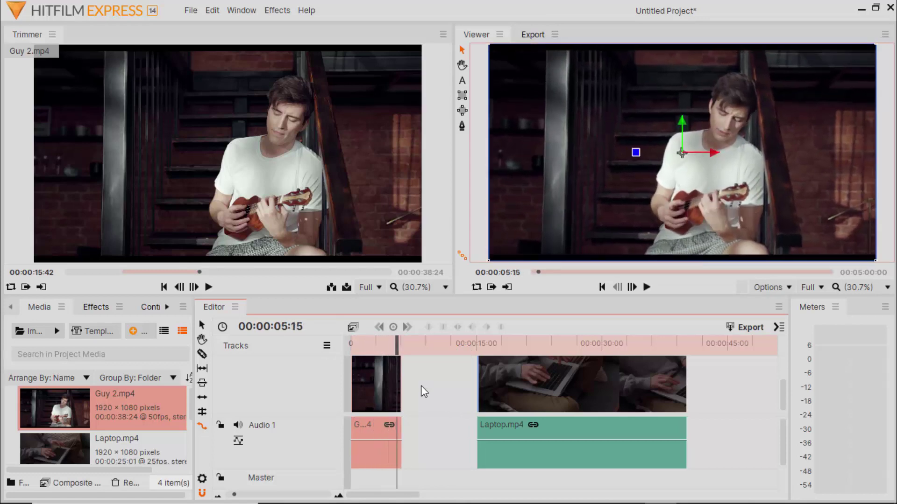
{"action": "key", "text": "ctrl+z"}
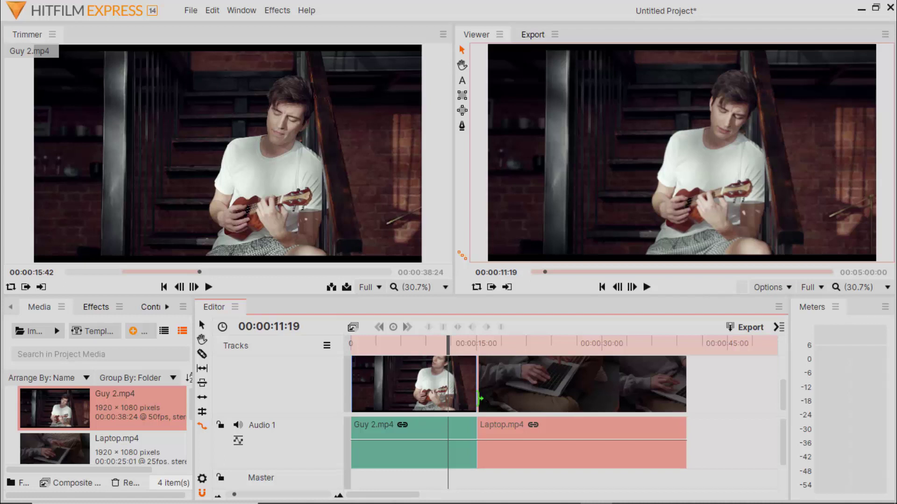
Unlink Guy 2.mp4 and Laptop.mp4 and delete both original audio portions from Audio 1.
{"action": "left_click", "coordinate": [201, 326]}
{"action": "left_click", "coordinate": [408, 379]}
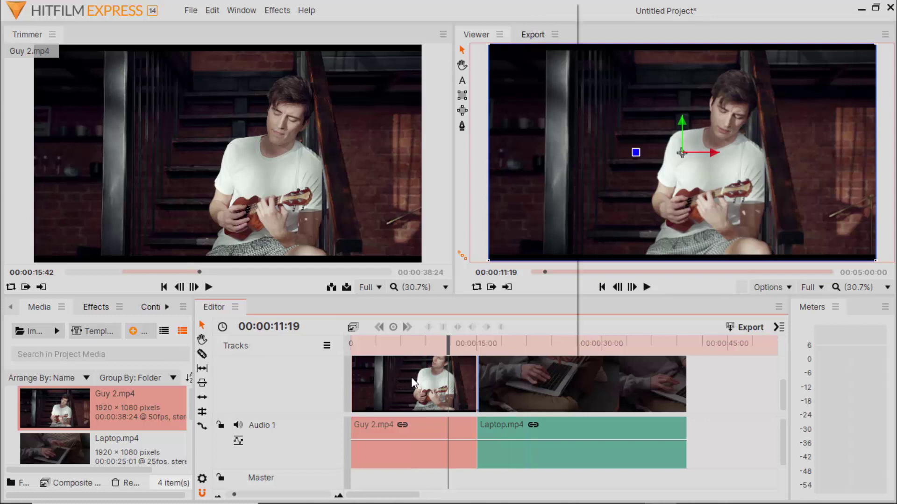
{"action": "right_click", "coordinate": [411, 377]}
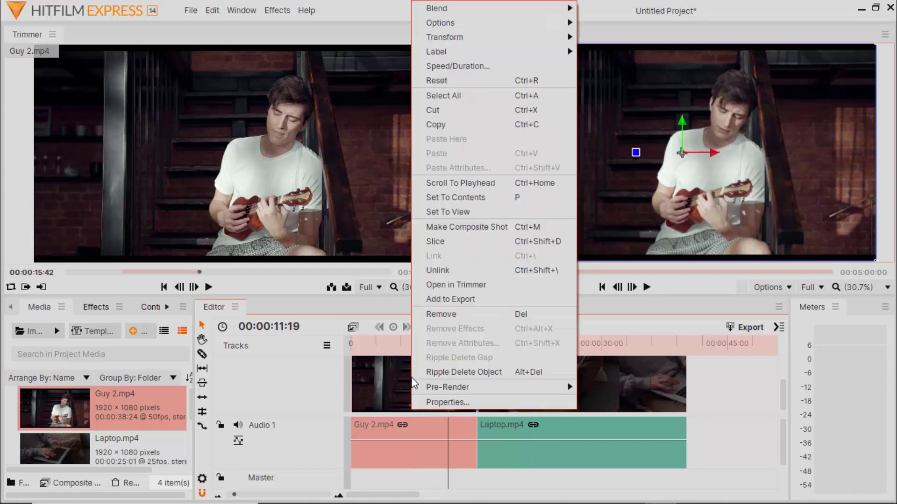
{"action": "left_click", "coordinate": [440, 270]}
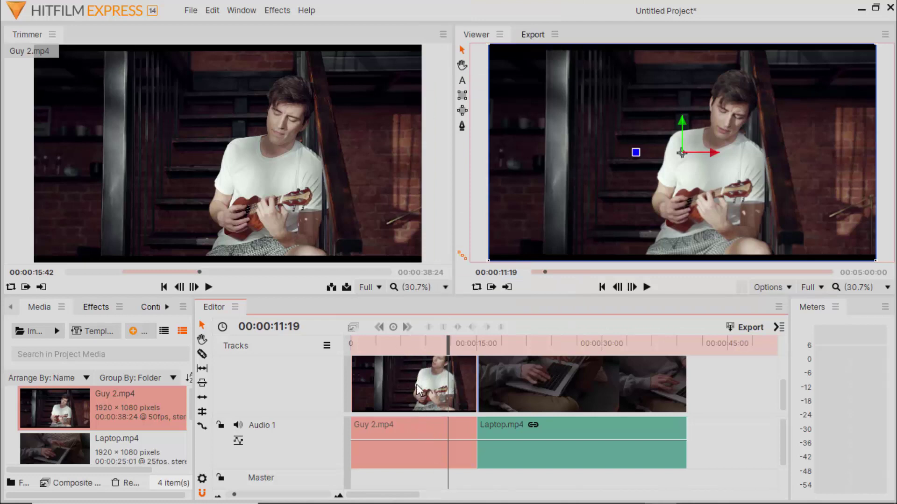
{"action": "left_click", "coordinate": [423, 427]}
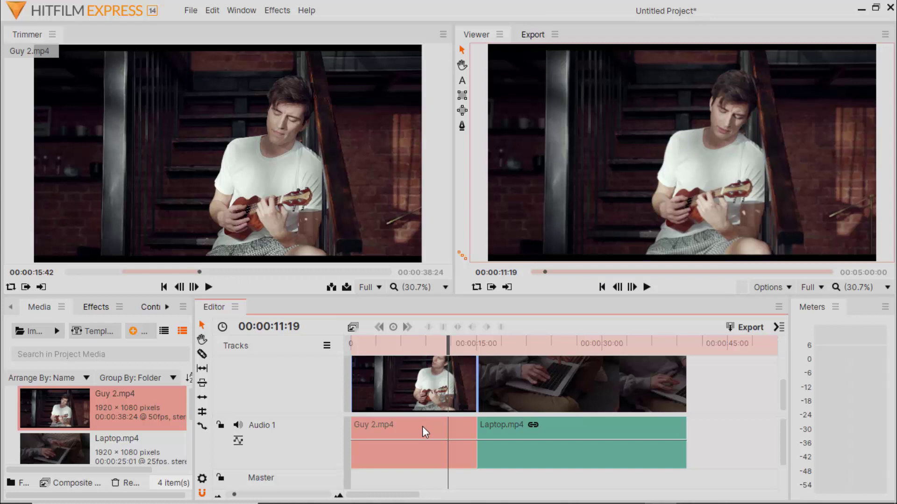
{"action": "key", "text": "Delete"}
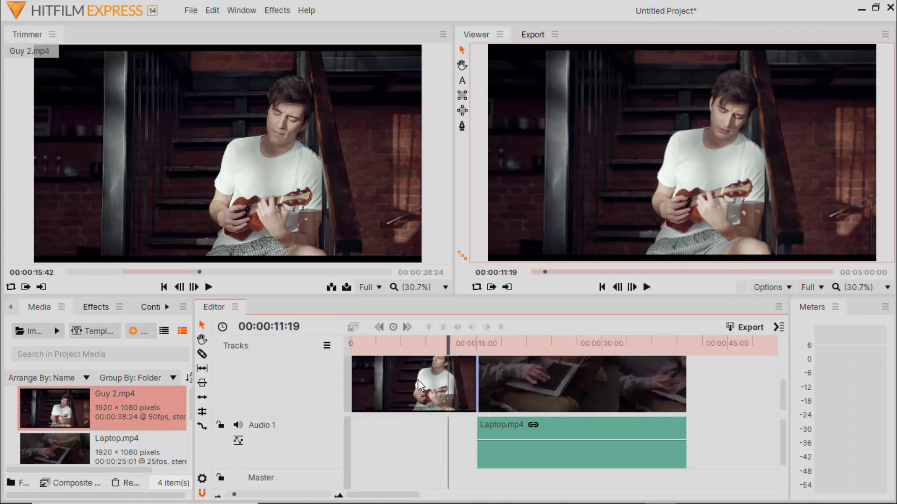
{"action": "right_click", "coordinate": [530, 392]}
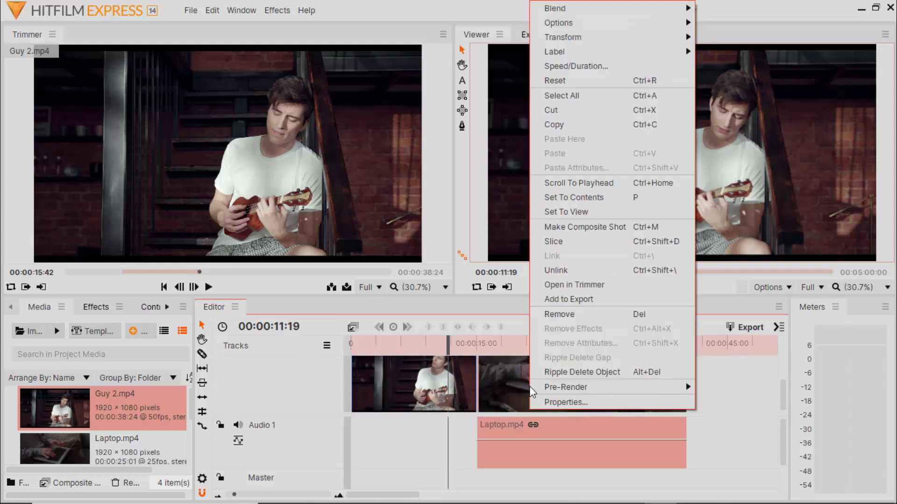
{"action": "left_click", "coordinate": [578, 268]}
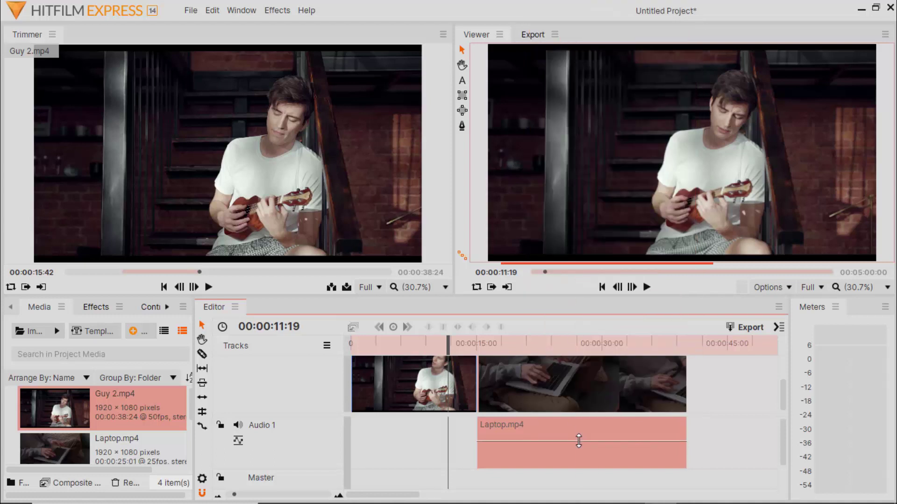
{"action": "key", "text": "Delete"}
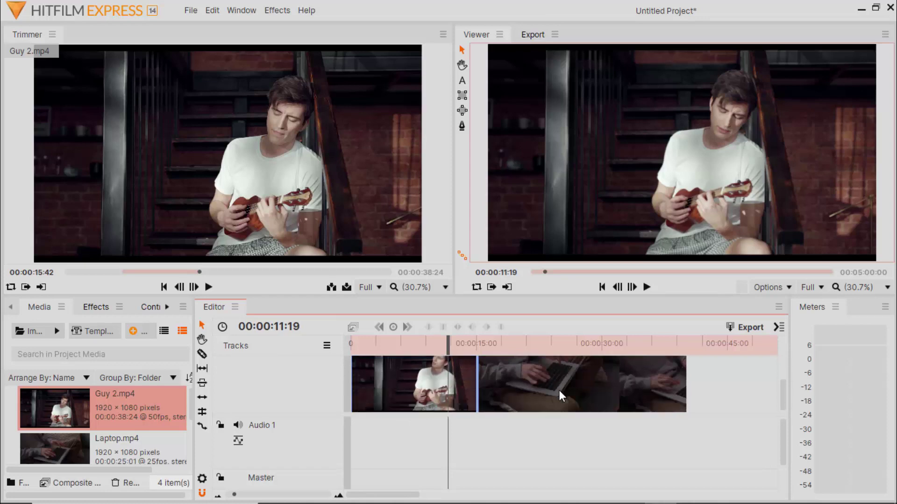
Insert a new empty video track on the timeline.
{"action": "scroll", "coordinate": [150, 427], "scroll_direction": "down", "scroll_amount": 3}
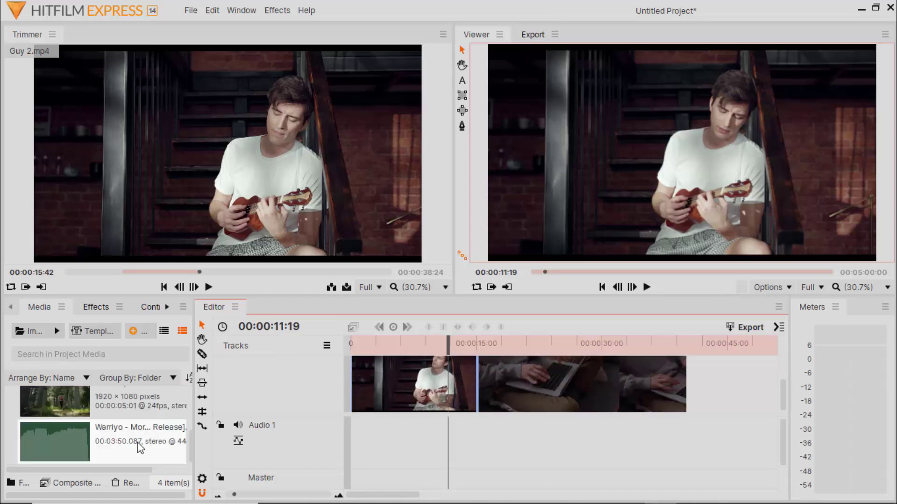
{"action": "mouse_move", "coordinate": [110, 435]}
{"action": "left_mouse_down"}
{"action": "mouse_move", "coordinate": [380, 446]}
{"action": "mouse_move", "coordinate": [355, 439]}
{"action": "left_mouse_up"}
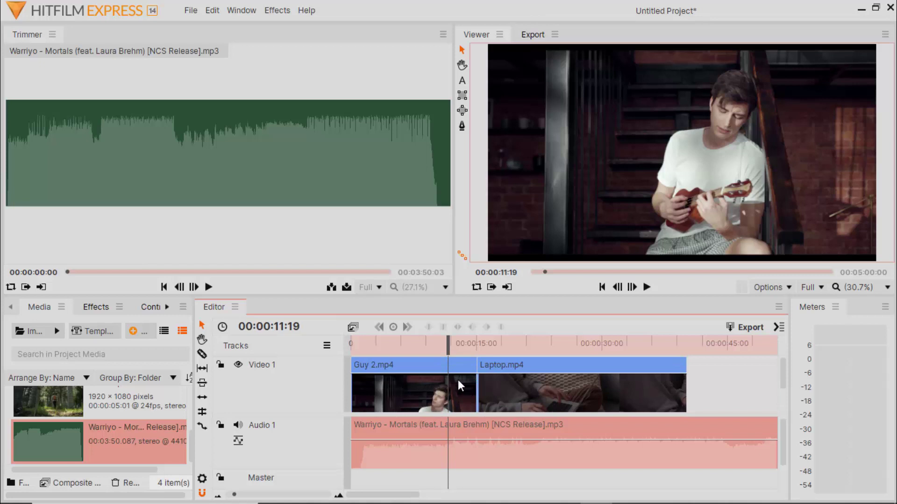
{"action": "scroll", "coordinate": [458, 379], "scroll_direction": "down", "scroll_amount": 1}
{"action": "scroll", "coordinate": [404, 385], "scroll_direction": "up", "scroll_amount": 1}
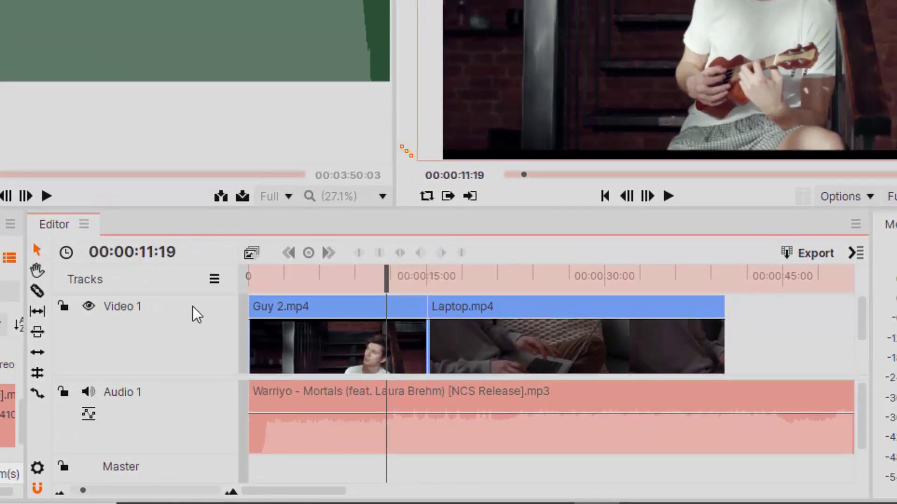
{"action": "right_click", "coordinate": [192, 306]}
{"action": "left_click", "coordinate": [211, 314]}
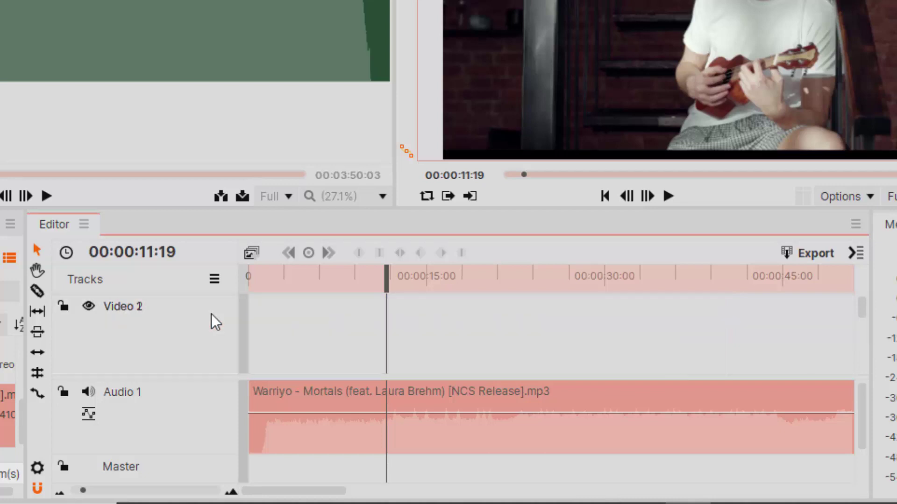
Marquee-select the clips and drag the Laptop.mp4 level line down slightly.
{"action": "scroll", "coordinate": [308, 326], "scroll_direction": "down", "scroll_amount": 2}
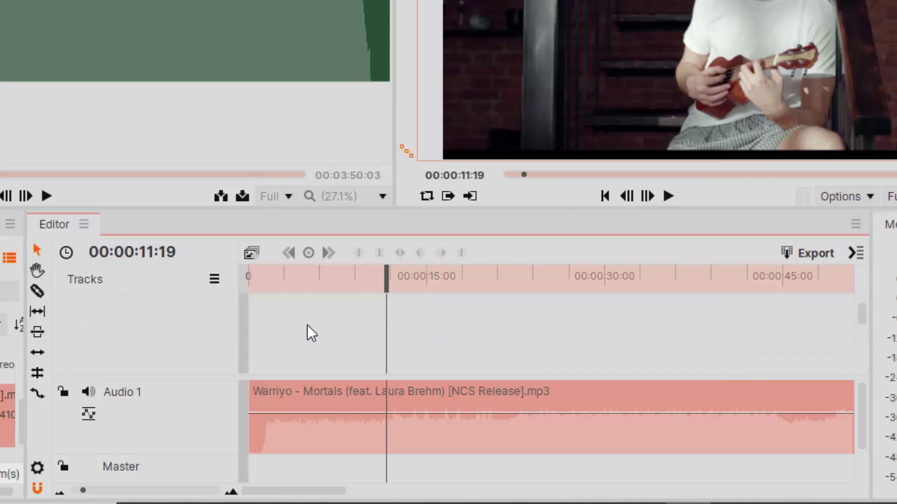
{"action": "scroll", "coordinate": [308, 317], "scroll_direction": "up", "scroll_amount": 1}
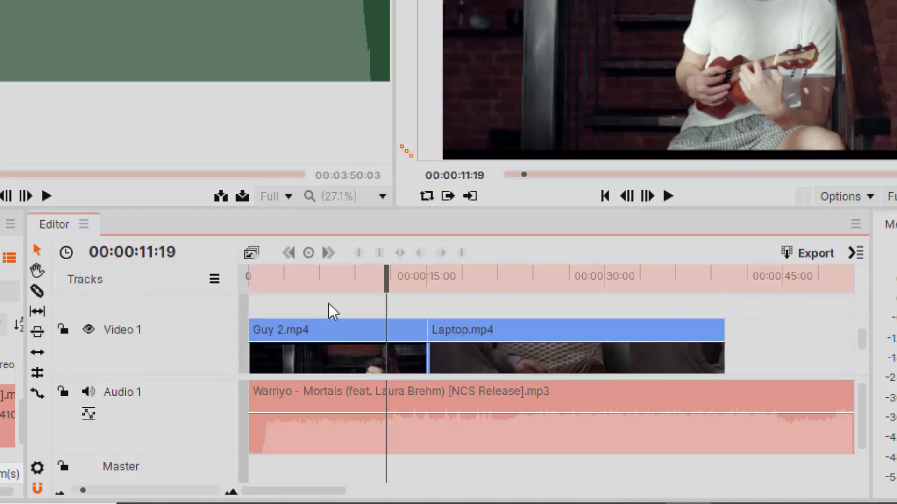
{"action": "left_click_drag", "start_coordinate": [330, 303], "coordinate": [549, 429]}
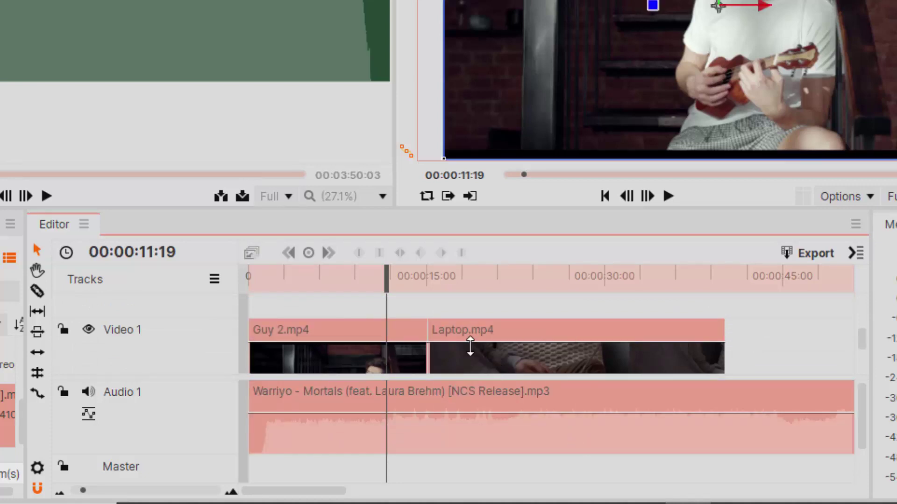
{"action": "left_click_drag", "start_coordinate": [470, 346], "coordinate": [484, 367]}
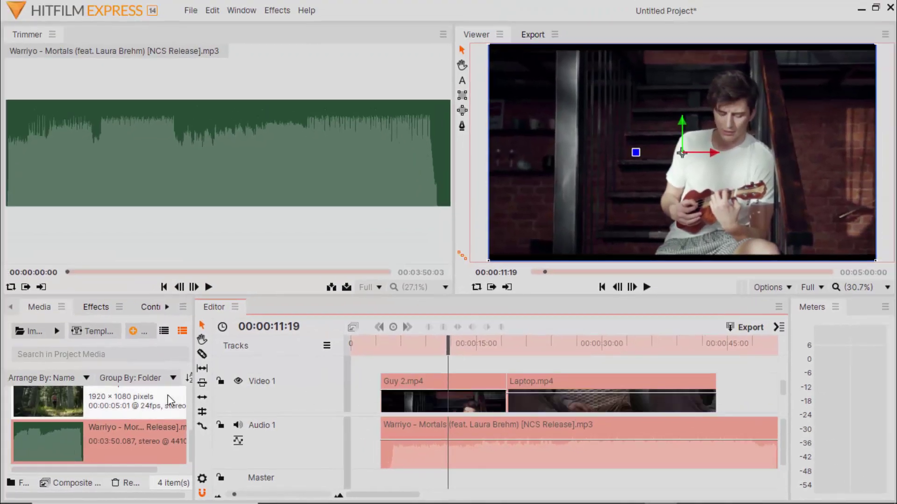
Drag Trees.mp4 to the timeline start, creating a new Video 2 track.
{"action": "left_click_drag", "start_coordinate": [153, 400], "coordinate": [372, 386]}
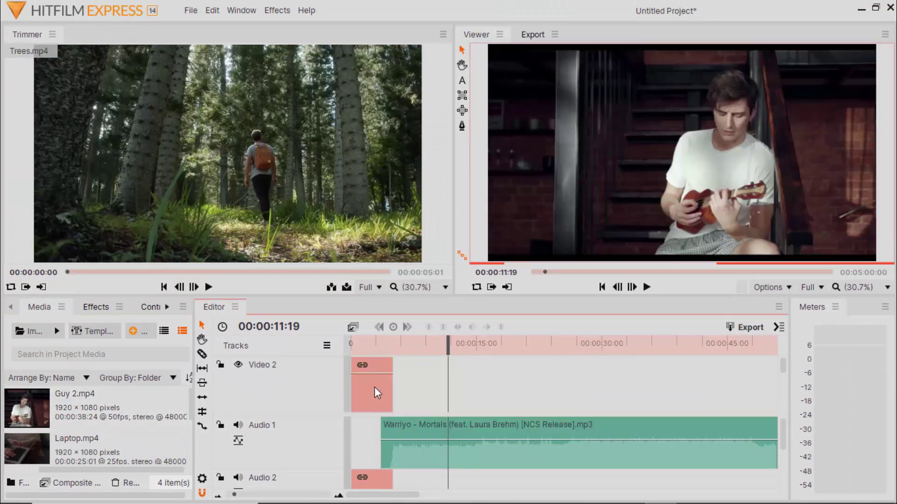
{"action": "scroll", "coordinate": [374, 390], "scroll_direction": "down", "scroll_amount": 3}
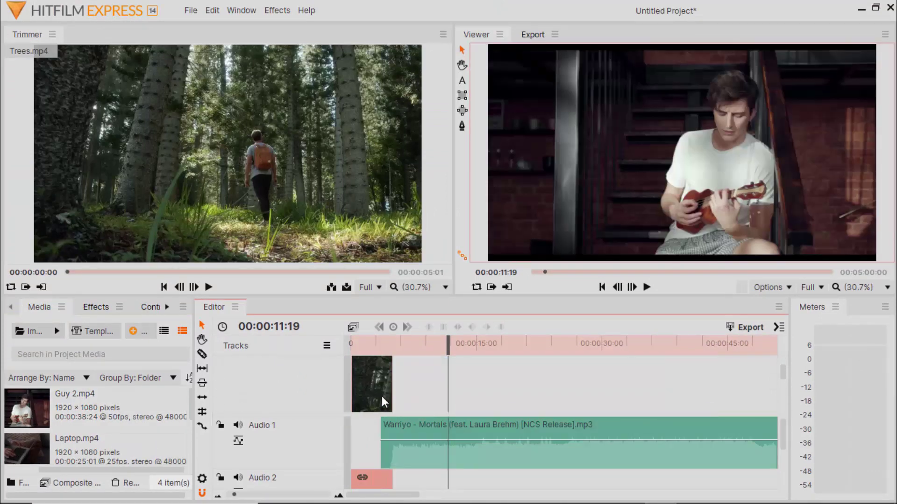
{"action": "scroll", "coordinate": [391, 403], "scroll_direction": "up", "scroll_amount": 2}
{"action": "scroll", "coordinate": [392, 404], "scroll_direction": "up", "scroll_amount": 2}
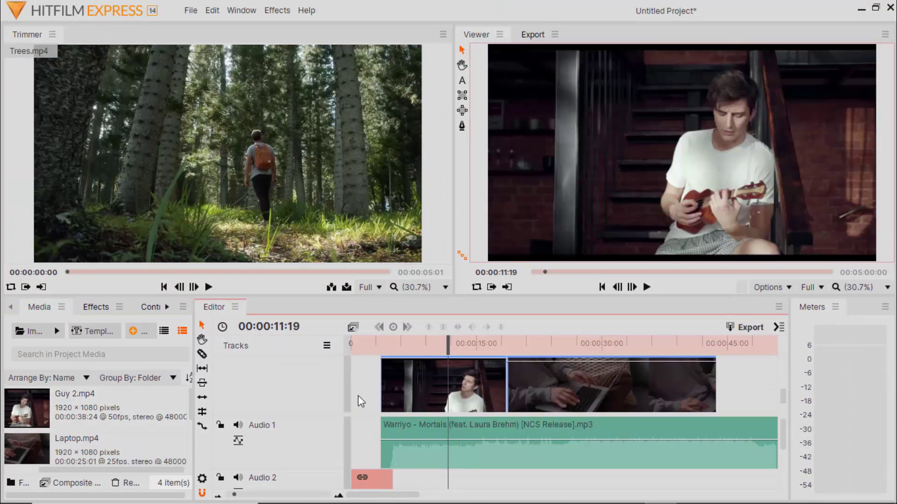
Return the playhead to the start, then move it to about 00:00:02:25.
{"action": "key", "text": "Home"}
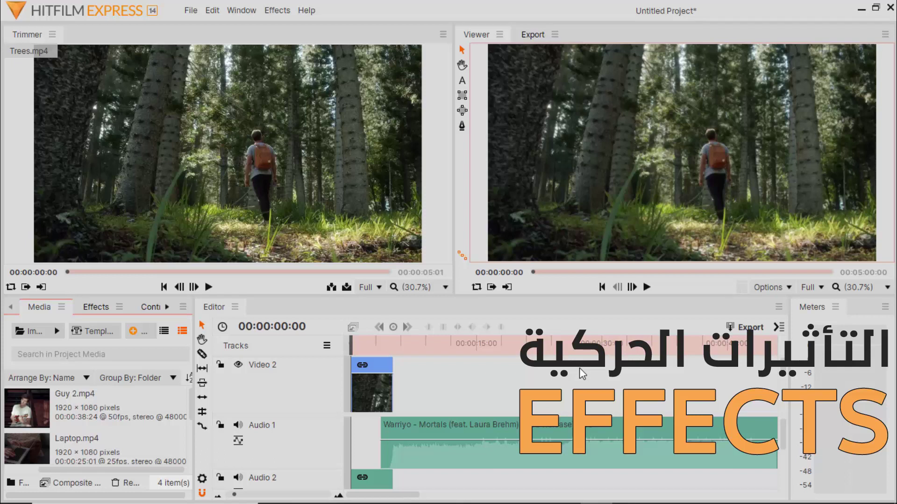
{"action": "scroll", "coordinate": [416, 379], "scroll_direction": "down", "scroll_amount": 1}
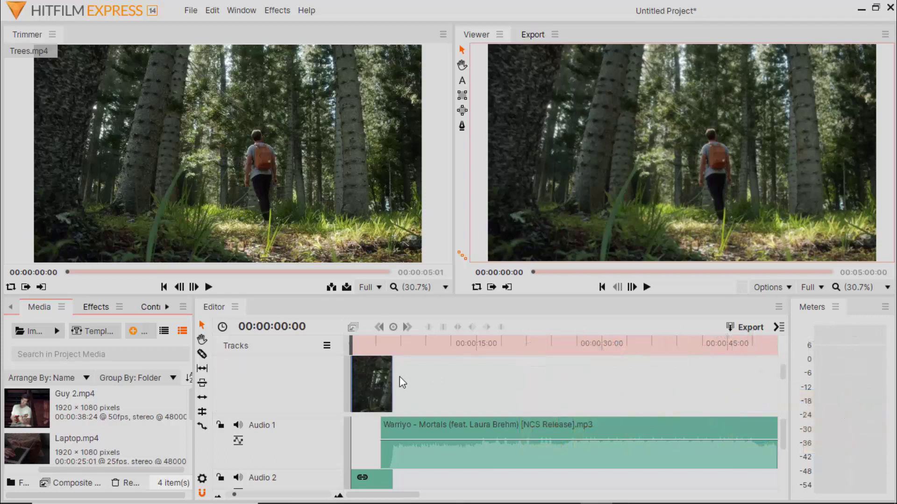
{"action": "scroll", "coordinate": [392, 379], "scroll_direction": "up", "scroll_amount": 1}
{"action": "scroll", "coordinate": [386, 380], "scroll_direction": "down", "scroll_amount": 1}
{"action": "scroll", "coordinate": [385, 380], "scroll_direction": "up", "scroll_amount": 1}
{"action": "scroll", "coordinate": [389, 379], "scroll_direction": "down", "scroll_amount": 1}
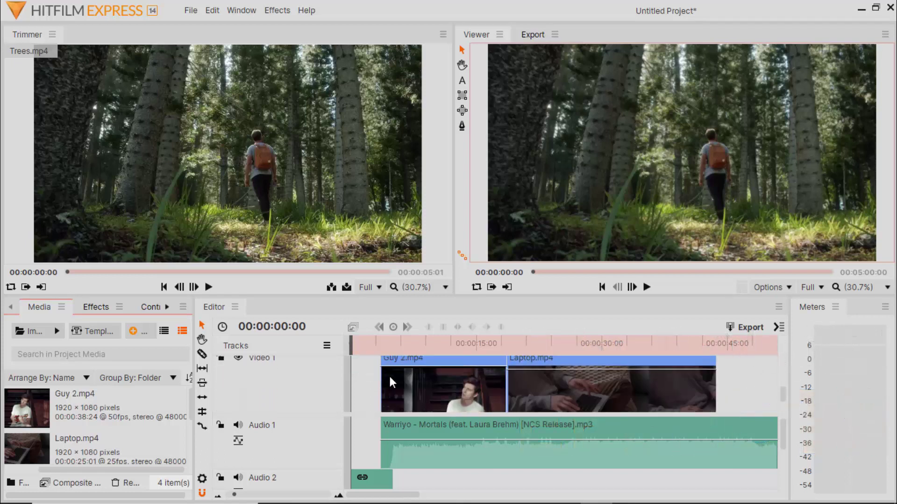
{"action": "scroll", "coordinate": [426, 385], "scroll_direction": "up", "scroll_amount": 1}
{"action": "scroll", "coordinate": [429, 387], "scroll_direction": "down", "scroll_amount": 1}
{"action": "scroll", "coordinate": [426, 385], "scroll_direction": "up", "scroll_amount": 1}
{"action": "scroll", "coordinate": [406, 372], "scroll_direction": "down", "scroll_amount": 1}
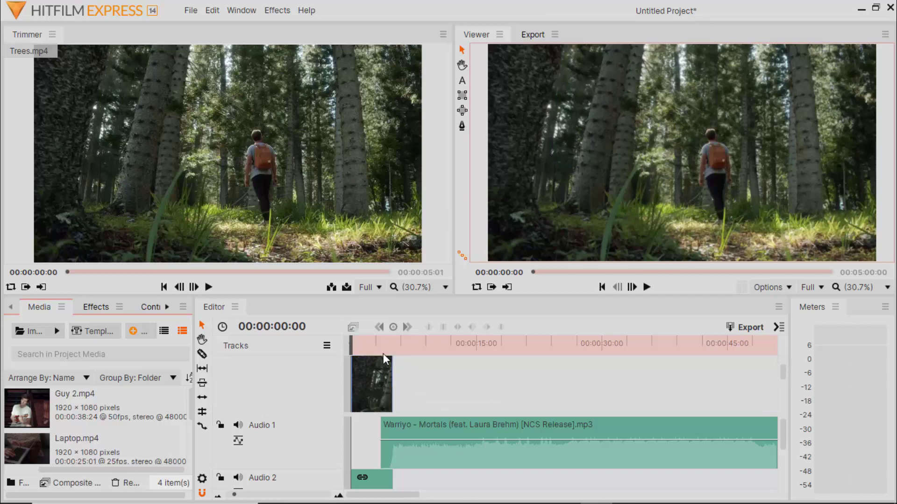
{"action": "scroll", "coordinate": [378, 348], "scroll_direction": "up", "scroll_amount": 1}
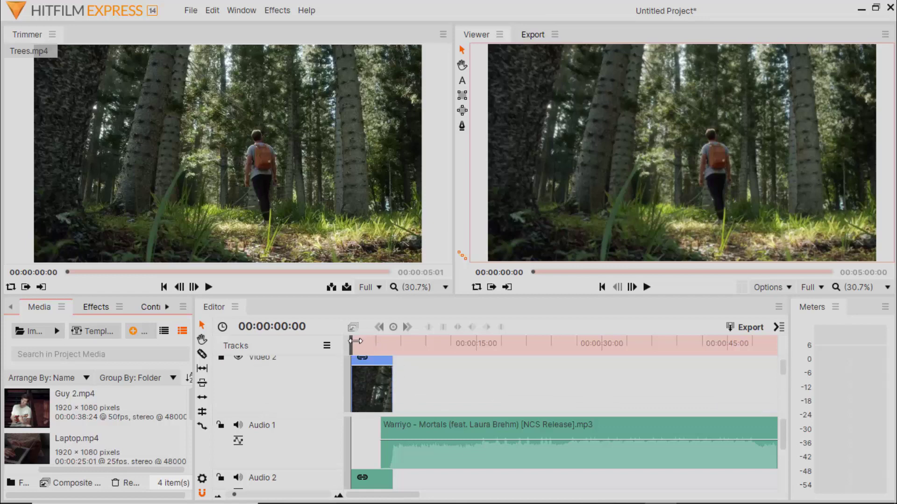
{"action": "left_click_drag", "start_coordinate": [356, 341], "coordinate": [381, 344]}
{"action": "scroll", "coordinate": [398, 380], "scroll_direction": "down", "scroll_amount": 2}
{"action": "scroll", "coordinate": [398, 381], "scroll_direction": "down", "scroll_amount": 1}
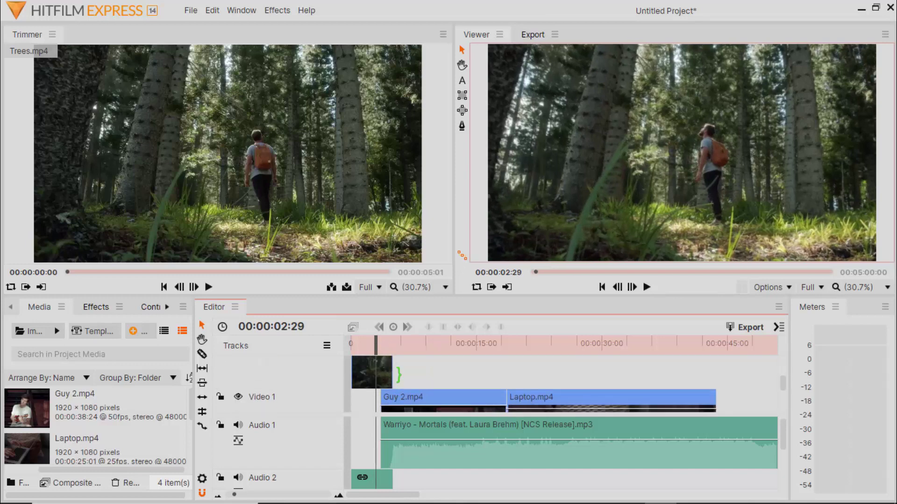
{"action": "scroll", "coordinate": [398, 374], "scroll_direction": "up", "scroll_amount": 1}
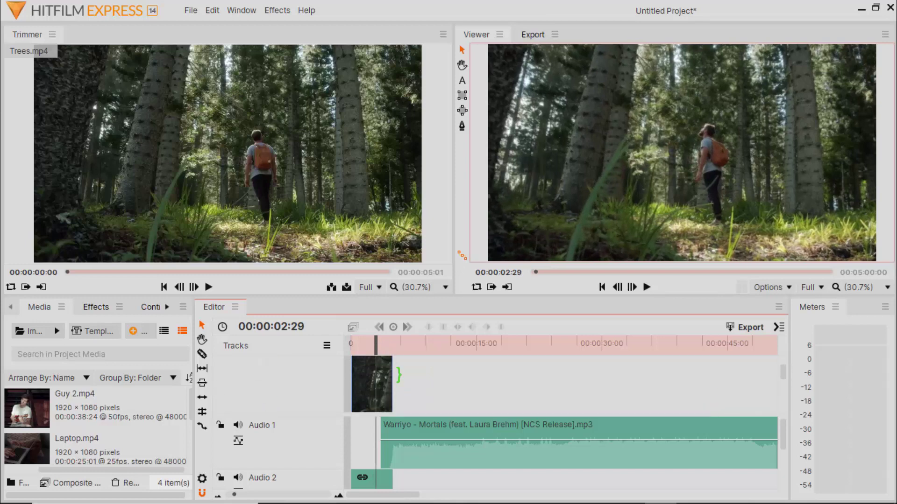
{"action": "scroll", "coordinate": [399, 375], "scroll_direction": "down", "scroll_amount": 1}
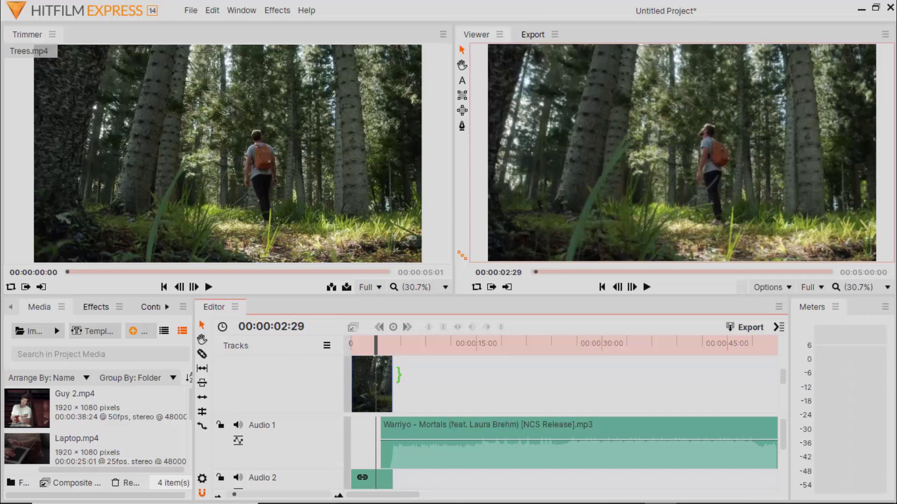
{"action": "scroll", "coordinate": [398, 375], "scroll_direction": "down", "scroll_amount": 1}
{"action": "scroll", "coordinate": [398, 375], "scroll_direction": "up", "scroll_amount": 1}
{"action": "scroll", "coordinate": [398, 375], "scroll_direction": "down", "scroll_amount": 2}
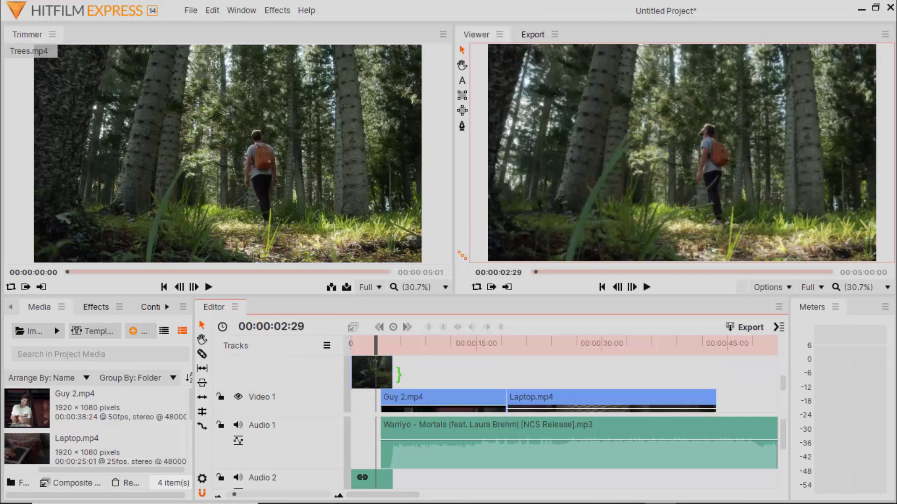
{"action": "scroll", "coordinate": [398, 375], "scroll_direction": "up", "scroll_amount": 2}
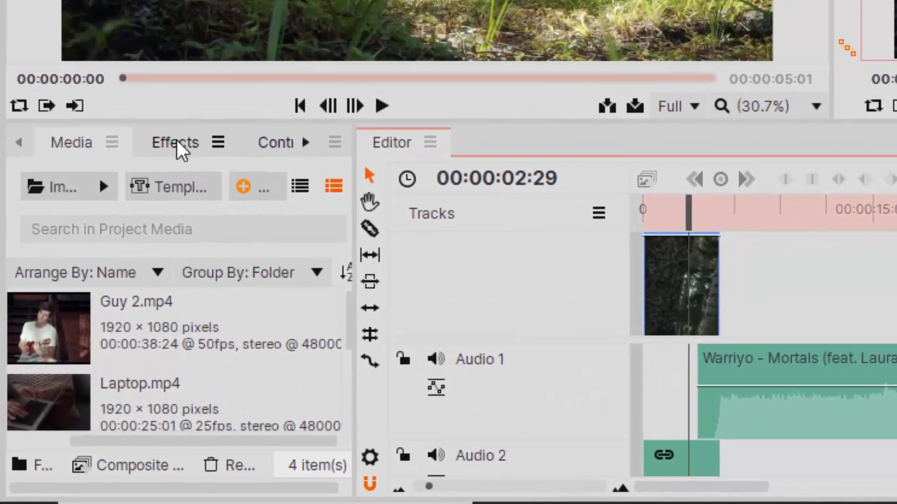
Open the Effects library and scroll to the Transitions - Video folder.
{"action": "left_click", "coordinate": [90, 313]}
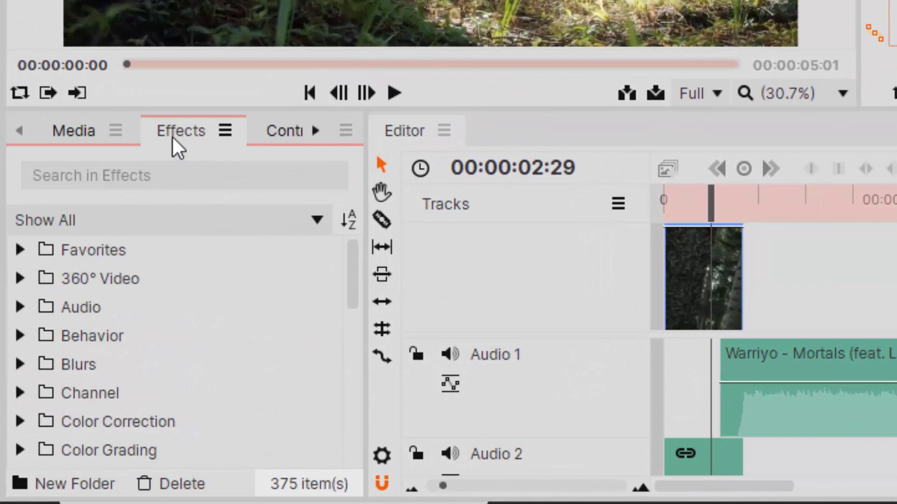
{"action": "scroll", "coordinate": [132, 289], "scroll_direction": "down", "scroll_amount": 3}
{"action": "scroll", "coordinate": [135, 290], "scroll_direction": "down", "scroll_amount": 3}
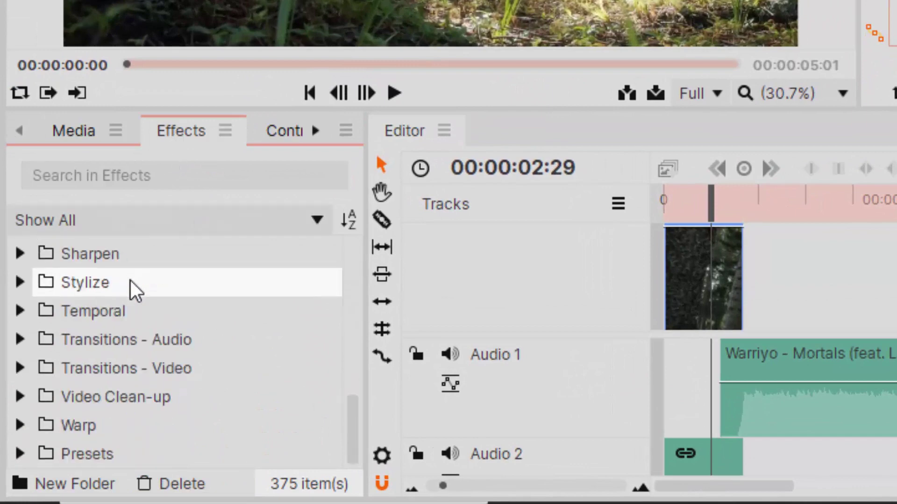
{"action": "scroll", "coordinate": [133, 286], "scroll_direction": "up", "scroll_amount": 3}
{"action": "scroll", "coordinate": [132, 286], "scroll_direction": "up", "scroll_amount": 3}
{"action": "scroll", "coordinate": [132, 286], "scroll_direction": "up", "scroll_amount": 2}
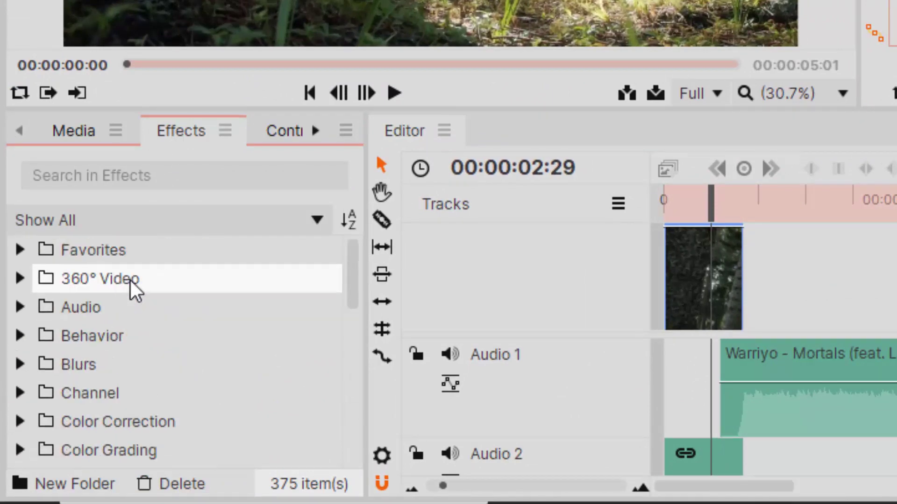
{"action": "scroll", "coordinate": [132, 286], "scroll_direction": "down", "scroll_amount": 3}
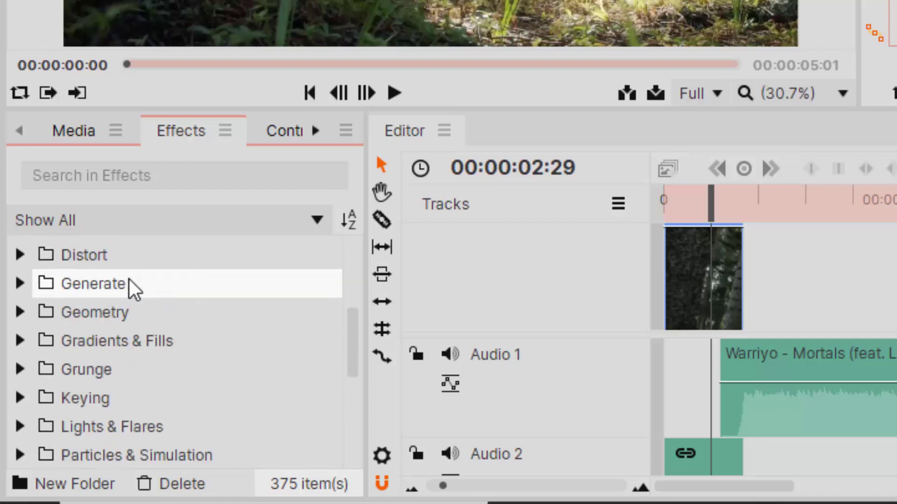
{"action": "scroll", "coordinate": [132, 286], "scroll_direction": "down", "scroll_amount": 3}
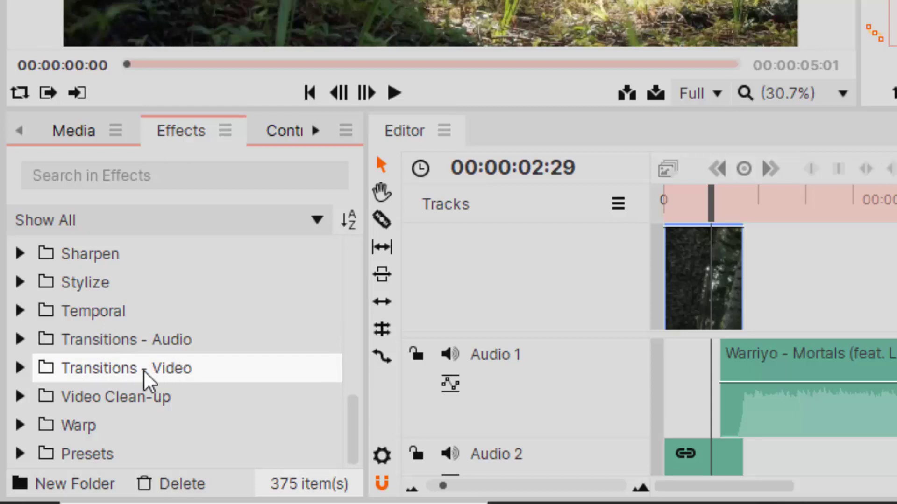
Expand Transitions - Video and its Dissolve folder to reveal Cross Dissolve.
{"action": "left_click", "coordinate": [22, 370]}
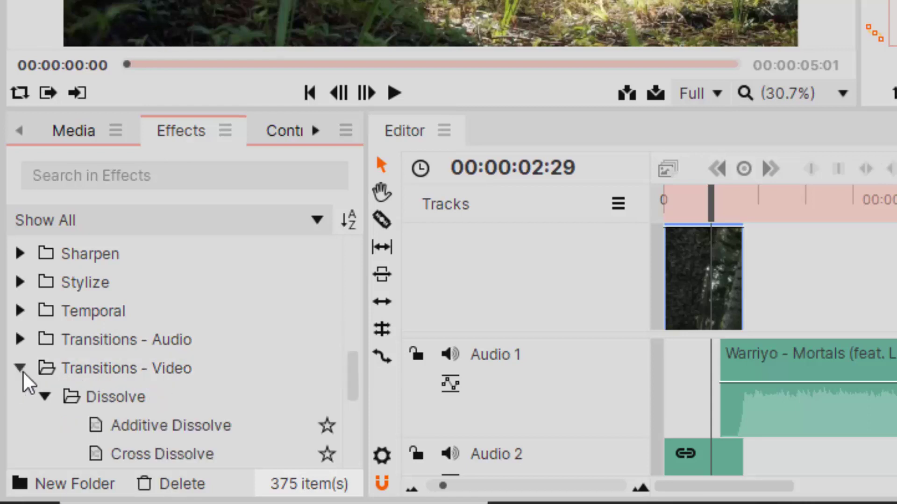
{"action": "left_click", "coordinate": [45, 395]}
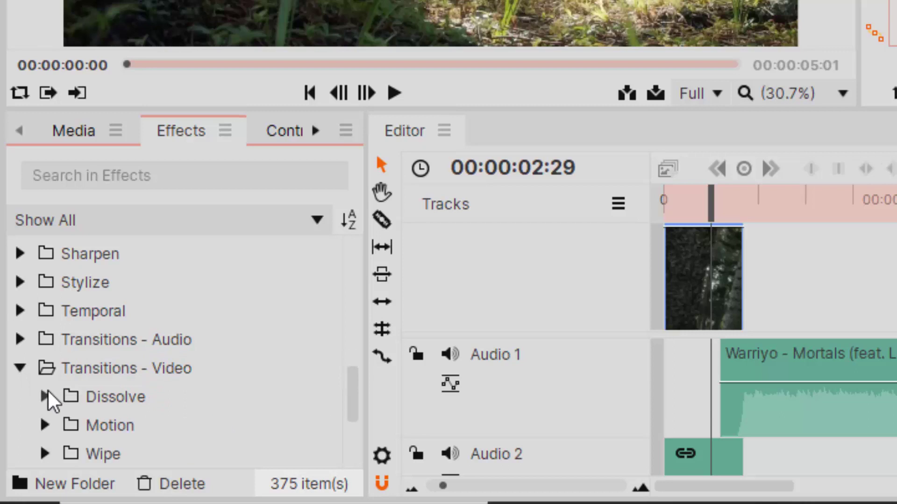
{"action": "scroll", "coordinate": [71, 374], "scroll_direction": "down", "scroll_amount": 3}
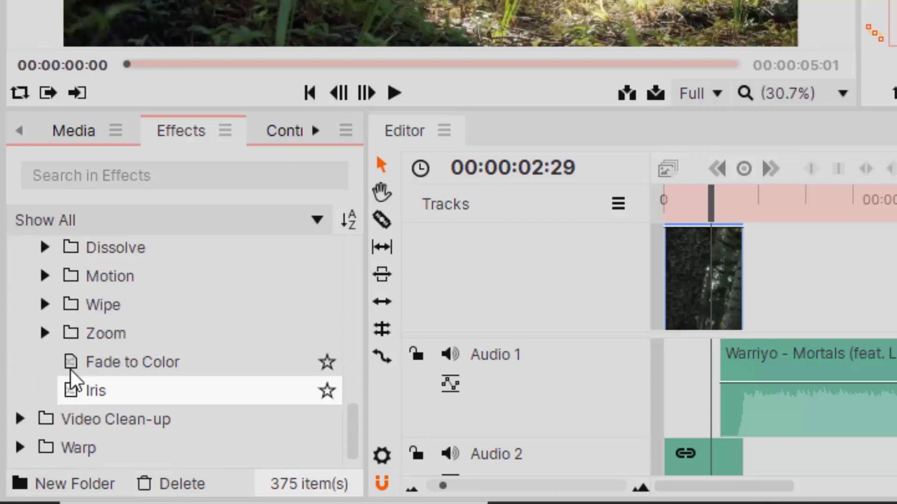
{"action": "scroll", "coordinate": [100, 360], "scroll_direction": "up", "scroll_amount": 1}
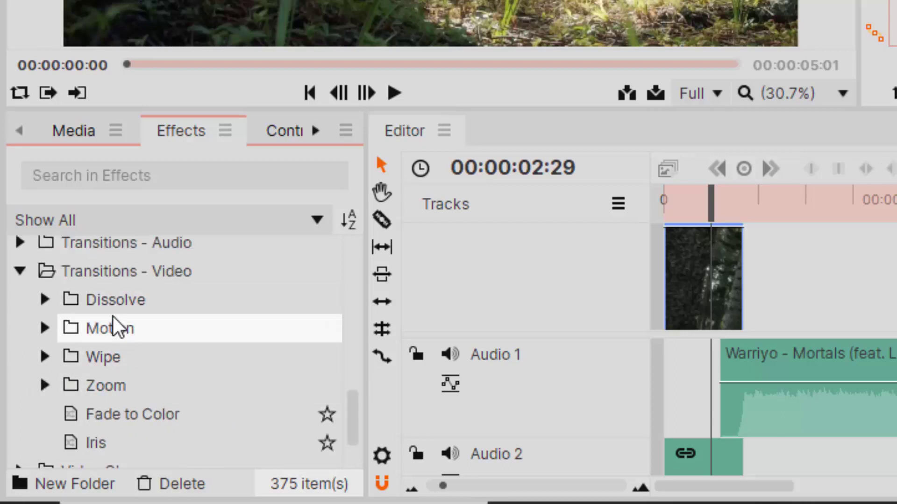
{"action": "left_click", "coordinate": [46, 300]}
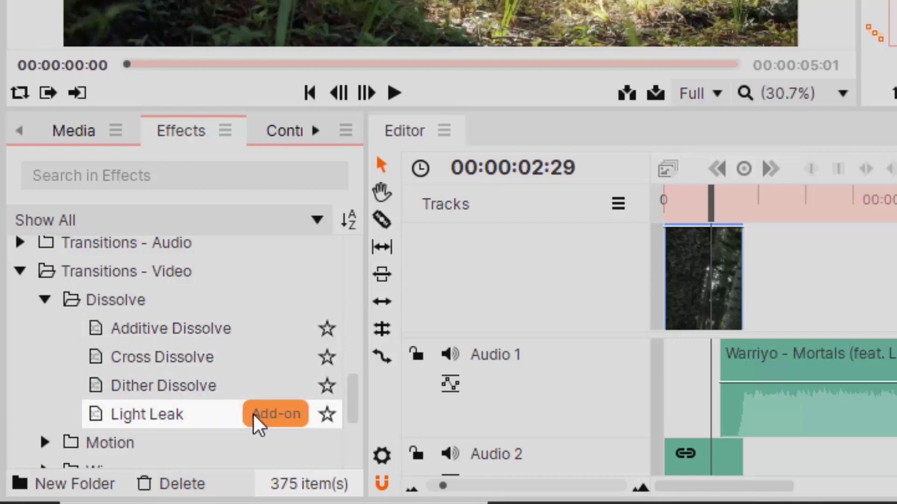
{"action": "left_click", "coordinate": [245, 414]}
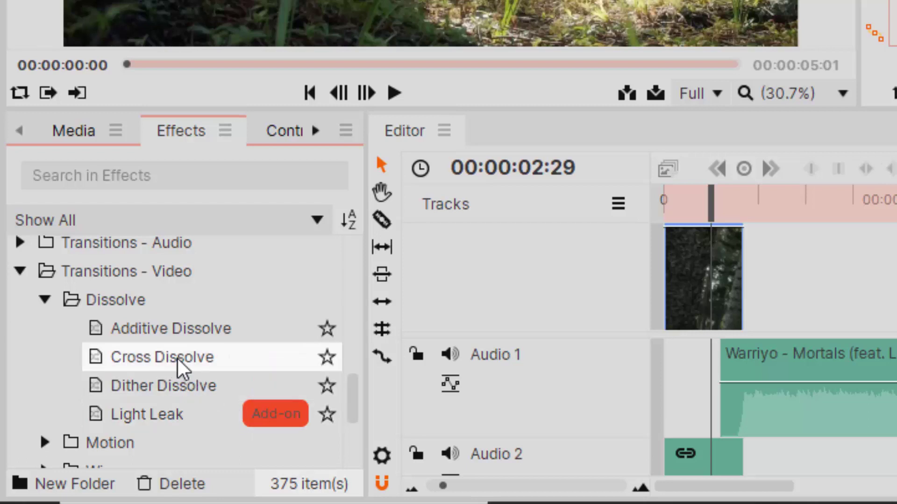
Drop Cross Dissolve on the end of Trees.mp4 on Video 2 and play it back.
{"action": "left_click_drag", "start_coordinate": [170, 362], "coordinate": [410, 336]}
{"action": "left_click_drag", "start_coordinate": [331, 336], "coordinate": [658, 245]}
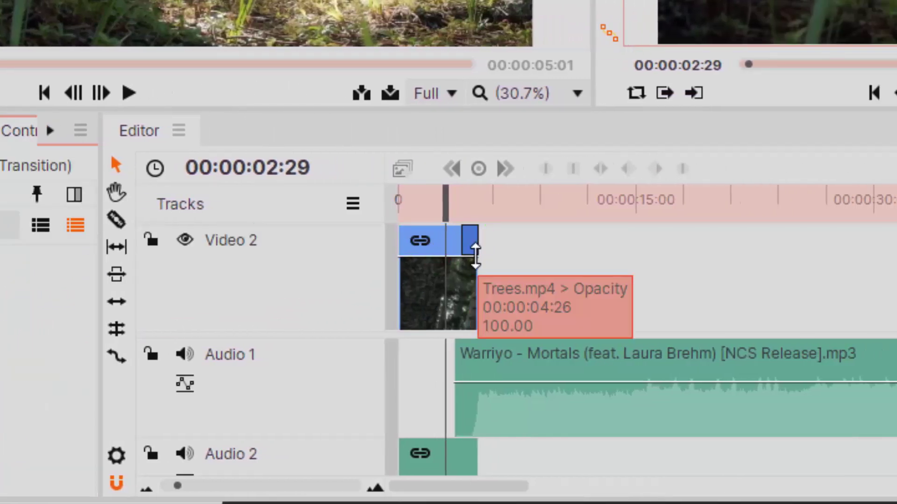
{"action": "left_click_drag", "start_coordinate": [474, 245], "coordinate": [454, 241]}
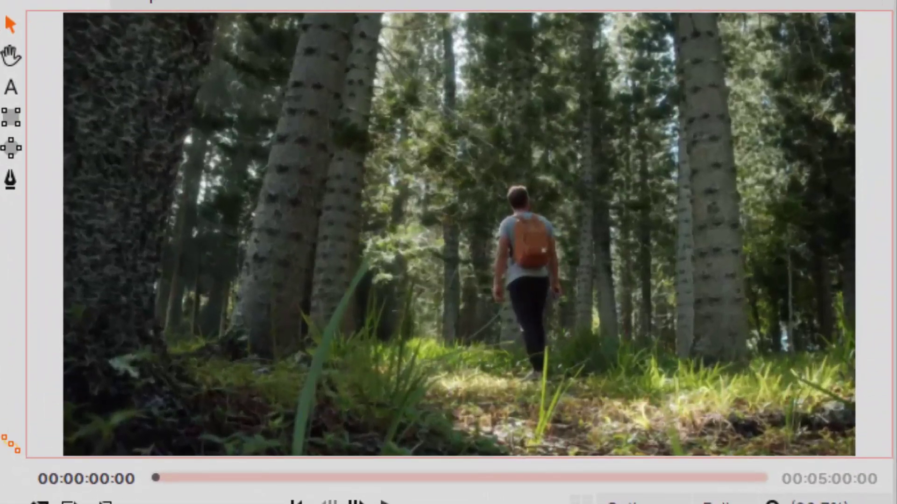
{"action": "key", "text": "space"}
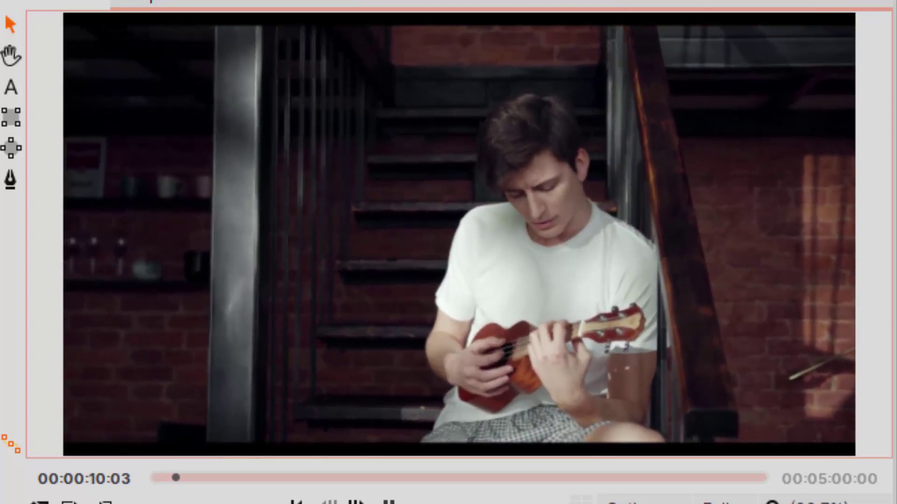
{"action": "key", "text": "space"}
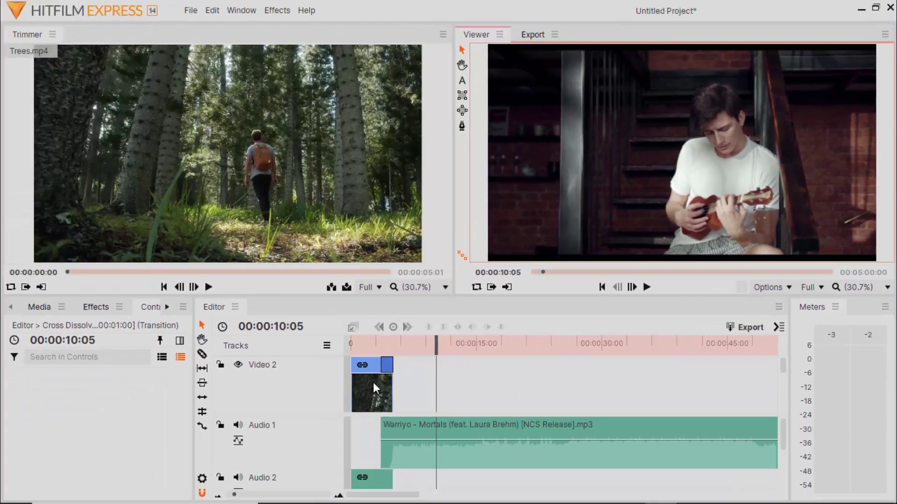
Place an Additive Dissolve transition at the Guy 2/Laptop cut.
{"action": "scroll", "coordinate": [375, 383], "scroll_direction": "down", "scroll_amount": 3}
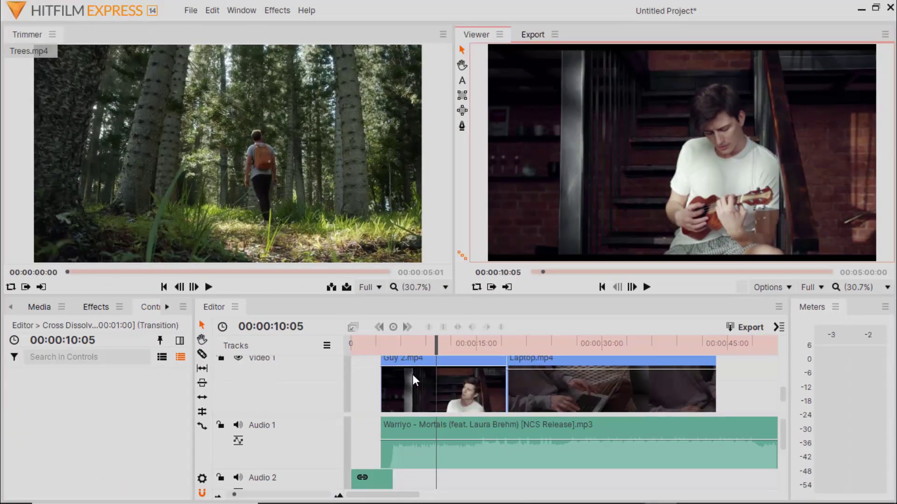
{"action": "scroll", "coordinate": [475, 373], "scroll_direction": "up", "scroll_amount": 1}
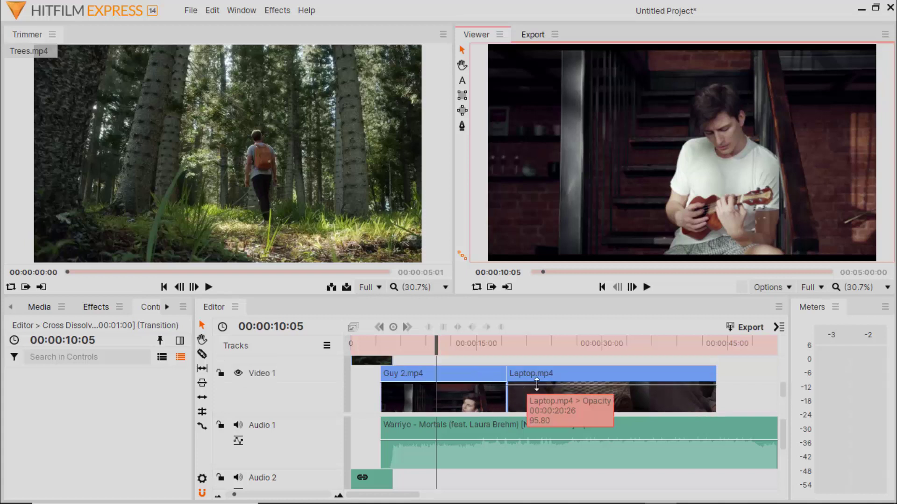
{"action": "scroll", "coordinate": [486, 390], "scroll_direction": "down", "scroll_amount": 1}
{"action": "scroll", "coordinate": [485, 390], "scroll_direction": "up", "scroll_amount": 1}
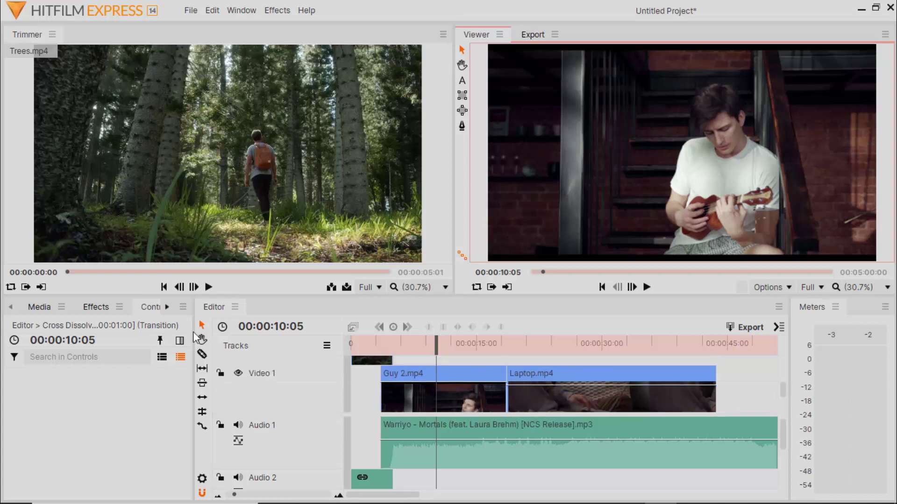
{"action": "left_click", "coordinate": [112, 306]}
{"action": "scroll", "coordinate": [108, 420], "scroll_direction": "down", "scroll_amount": 3}
{"action": "scroll", "coordinate": [109, 411], "scroll_direction": "up", "scroll_amount": 3}
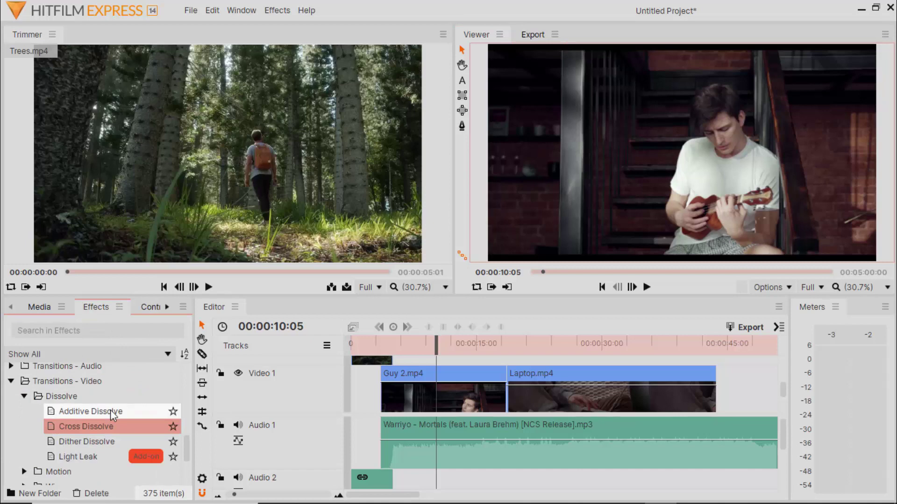
{"action": "mouse_move", "coordinate": [110, 410]}
{"action": "left_mouse_down"}
{"action": "mouse_move", "coordinate": [514, 391]}
{"action": "mouse_move", "coordinate": [506, 389]}
{"action": "left_mouse_up"}
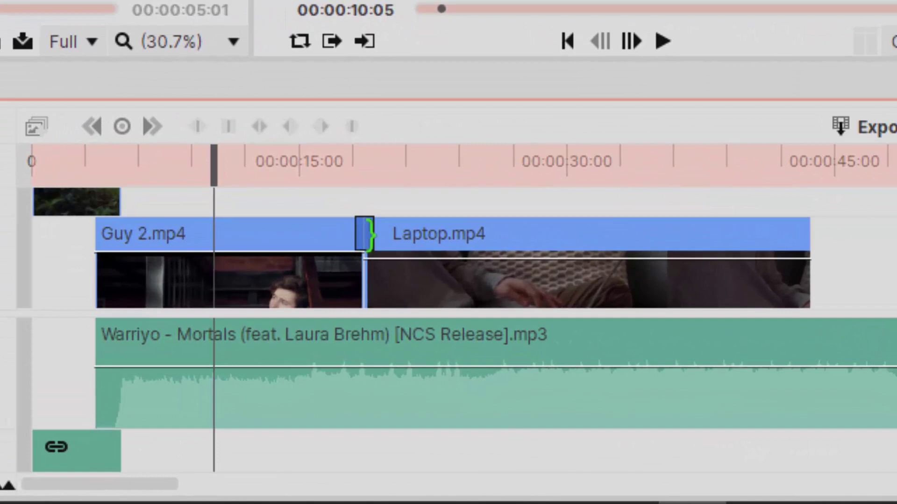
Lengthen the transition to about 1:04 and play it back from 00:00:15:21.
{"action": "left_click_drag", "start_coordinate": [370, 232], "coordinate": [393, 238]}
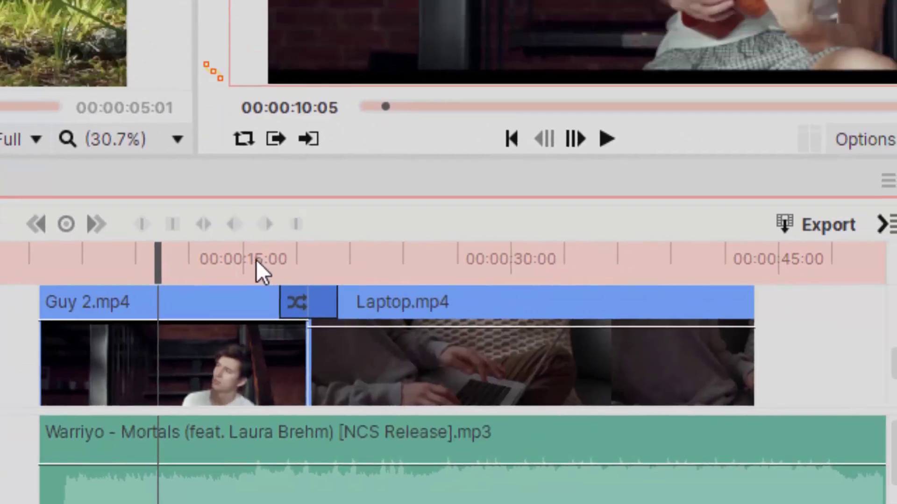
{"action": "left_click", "coordinate": [327, 162]}
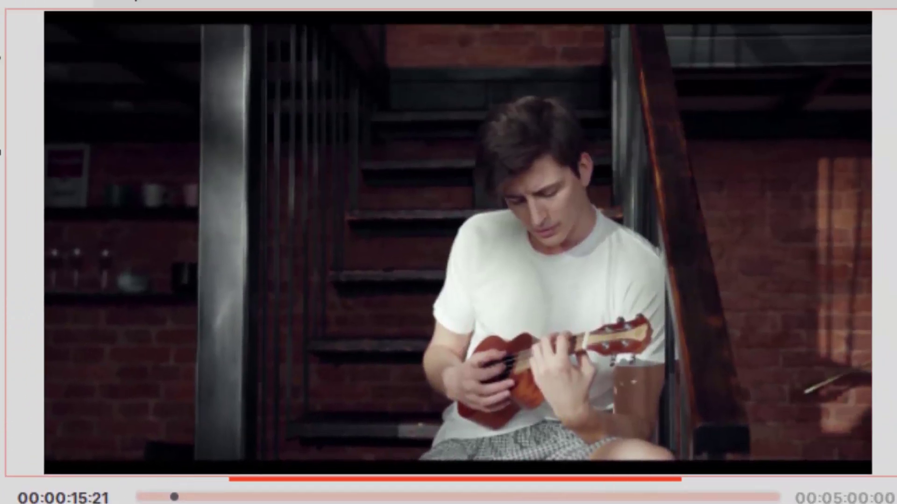
{"action": "key", "text": "space"}
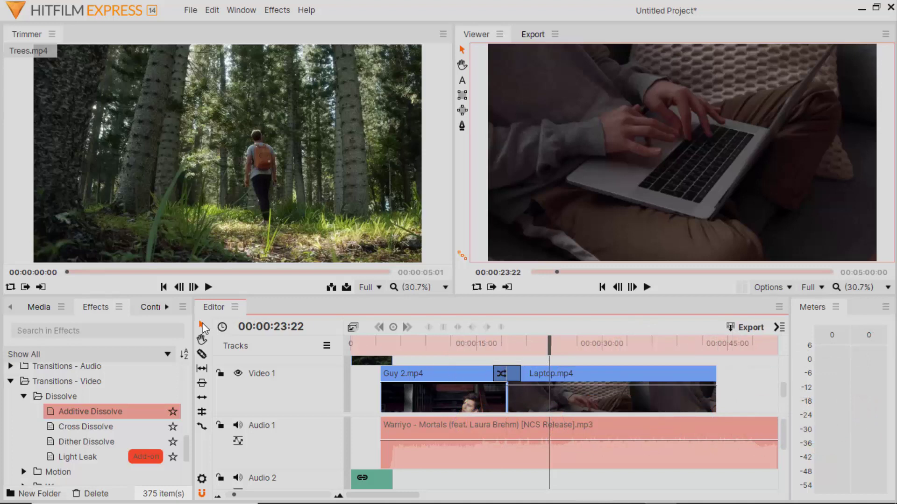
Select the Laptop.mp4 clip and show its properties in the Controls tab.
{"action": "left_click", "coordinate": [579, 396]}
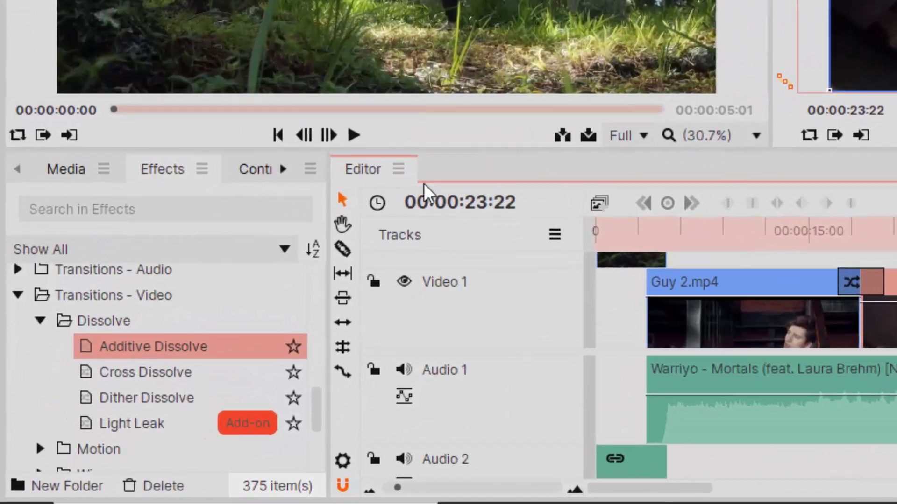
{"action": "left_click", "coordinate": [260, 167]}
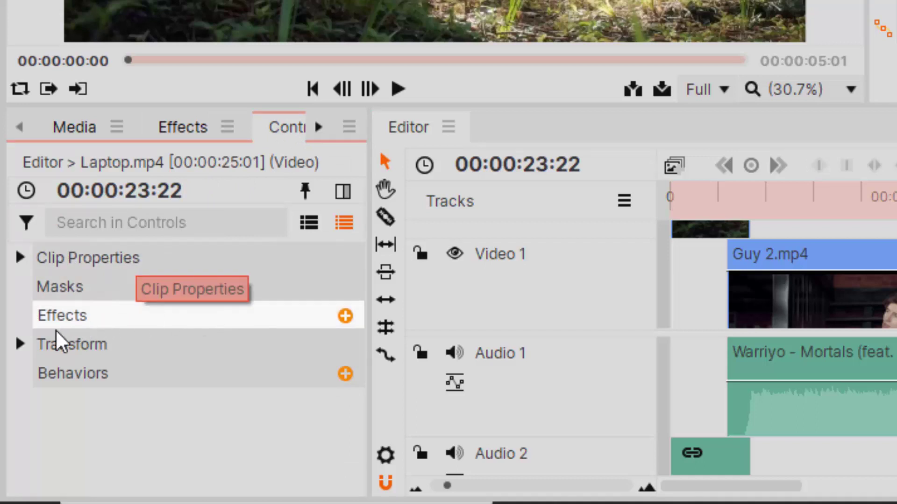
Adjust Laptop.mp4's anchor, position, scale to about 71% and opacity to about 66%.
{"action": "left_click", "coordinate": [21, 344]}
{"action": "scroll", "coordinate": [133, 344], "scroll_direction": "down", "scroll_amount": 2}
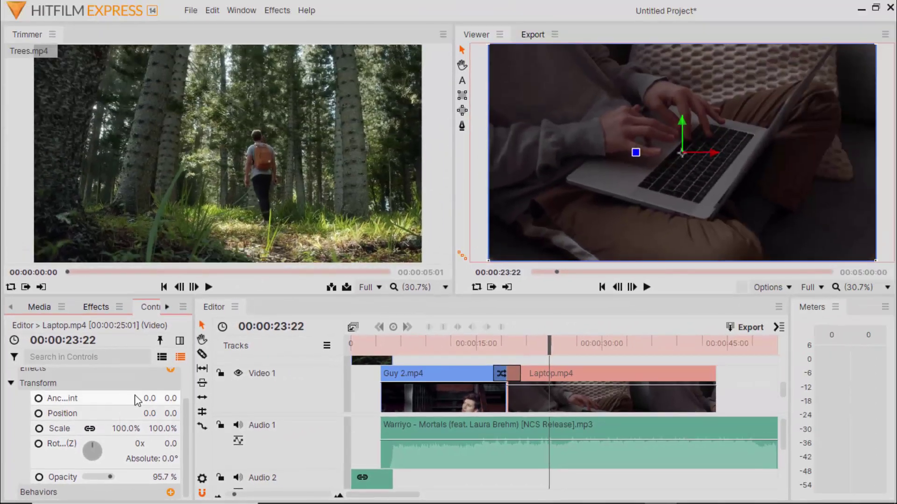
{"action": "left_click_drag", "start_coordinate": [149, 397], "coordinate": [159, 398]}
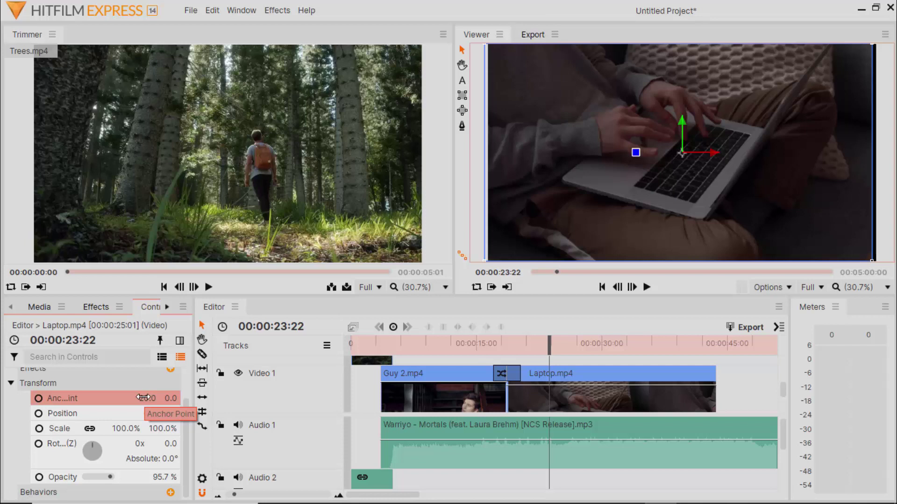
{"action": "left_click_drag", "start_coordinate": [142, 398], "coordinate": [133, 398]}
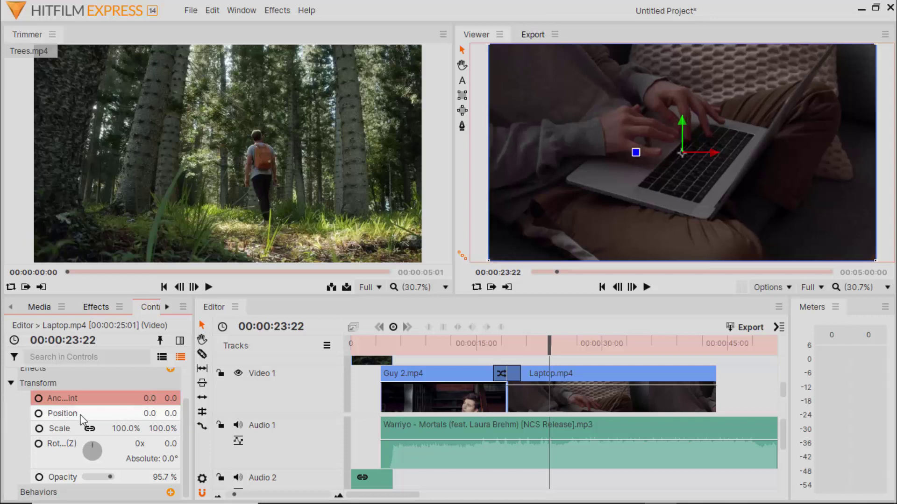
{"action": "mouse_move", "coordinate": [148, 413]}
{"action": "left_mouse_down"}
{"action": "mouse_move", "coordinate": [163, 414]}
{"action": "mouse_move", "coordinate": [111, 413]}
{"action": "left_mouse_up"}
{"action": "mouse_move", "coordinate": [170, 413]}
{"action": "left_mouse_down"}
{"action": "mouse_move", "coordinate": [148, 413]}
{"action": "mouse_move", "coordinate": [229, 413]}
{"action": "left_mouse_up"}
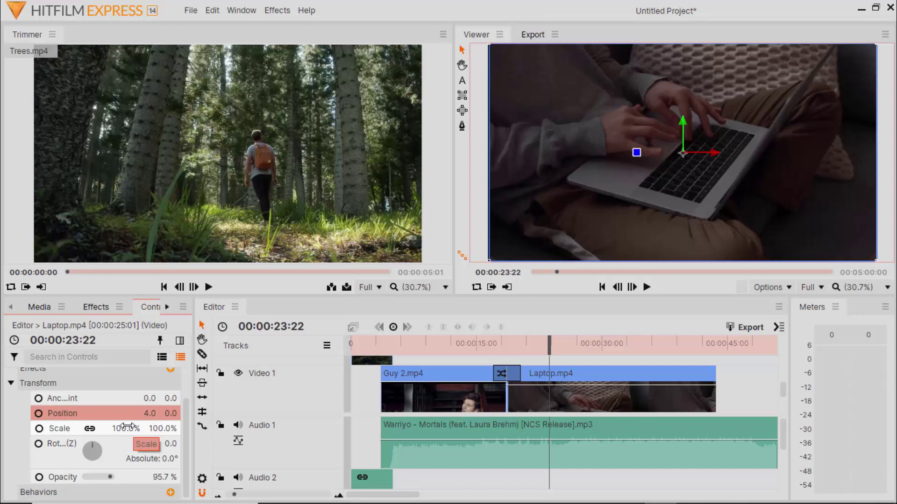
{"action": "mouse_move", "coordinate": [127, 426]}
{"action": "left_mouse_down"}
{"action": "mouse_move", "coordinate": [113, 426]}
{"action": "mouse_move", "coordinate": [127, 433]}
{"action": "mouse_move", "coordinate": [99, 445]}
{"action": "mouse_move", "coordinate": [107, 456]}
{"action": "left_mouse_up"}
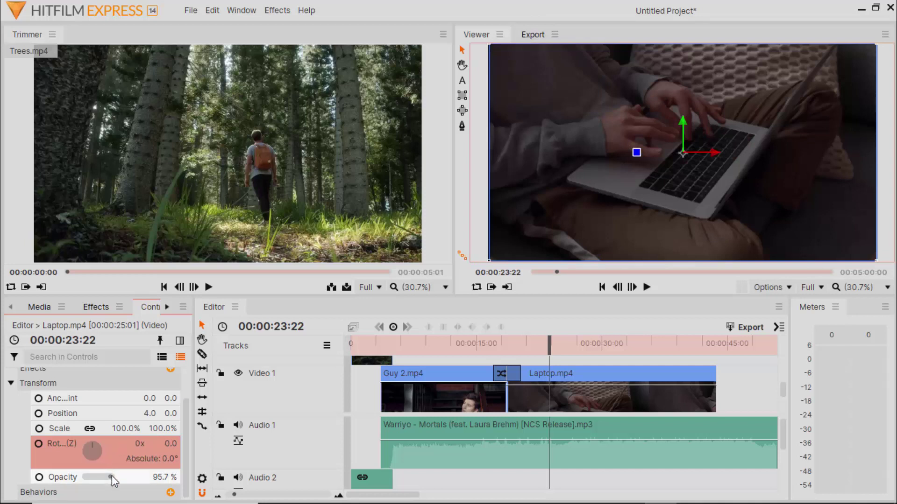
{"action": "mouse_move", "coordinate": [112, 475]}
{"action": "left_mouse_down"}
{"action": "mouse_move", "coordinate": [99, 475]}
{"action": "mouse_move", "coordinate": [122, 476]}
{"action": "mouse_move", "coordinate": [105, 478]}
{"action": "left_mouse_up"}
Undo the transform changes, collapse Transform, and select the Warriyo - Mortals music clip.
{"action": "key", "text": "ctrl+z"}
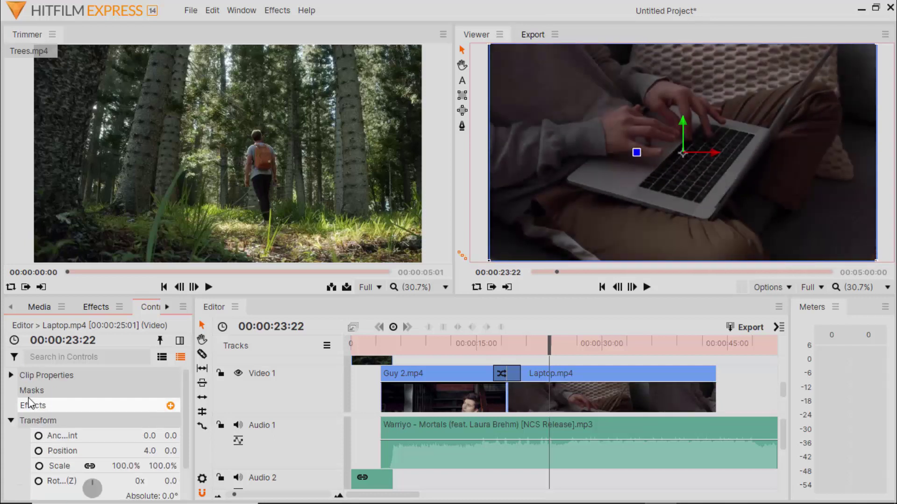
{"action": "left_click", "coordinate": [11, 421]}
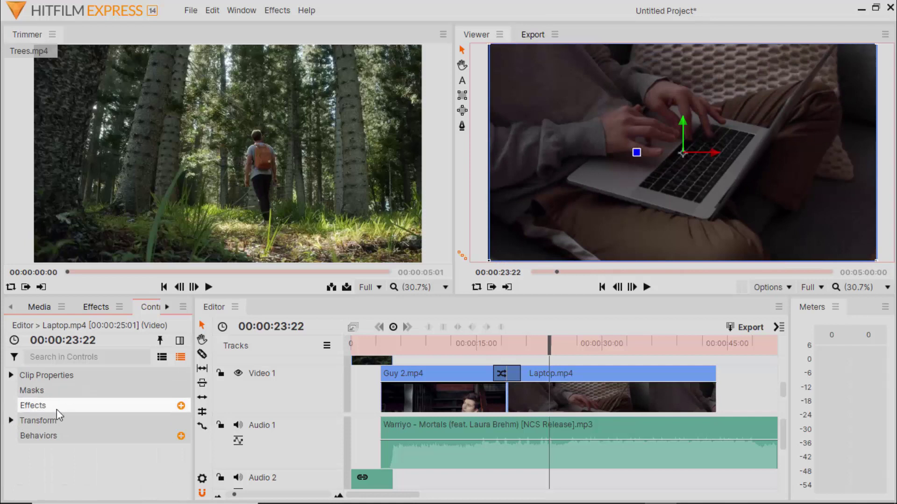
{"action": "left_click", "coordinate": [538, 394]}
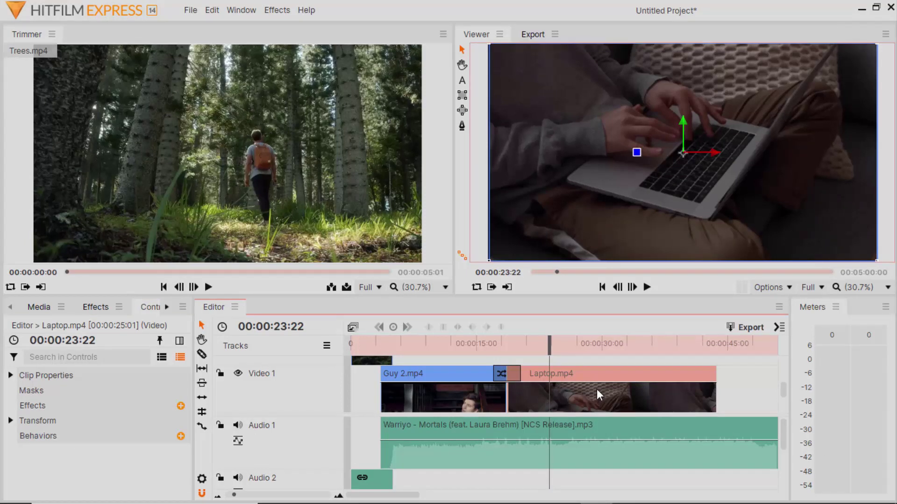
{"action": "scroll", "coordinate": [596, 389], "scroll_direction": "down", "scroll_amount": 1}
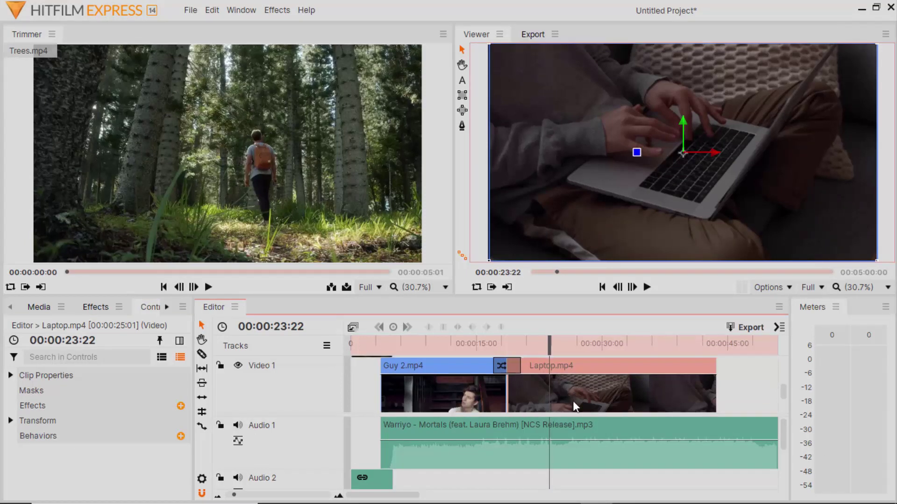
{"action": "left_click", "coordinate": [576, 430]}
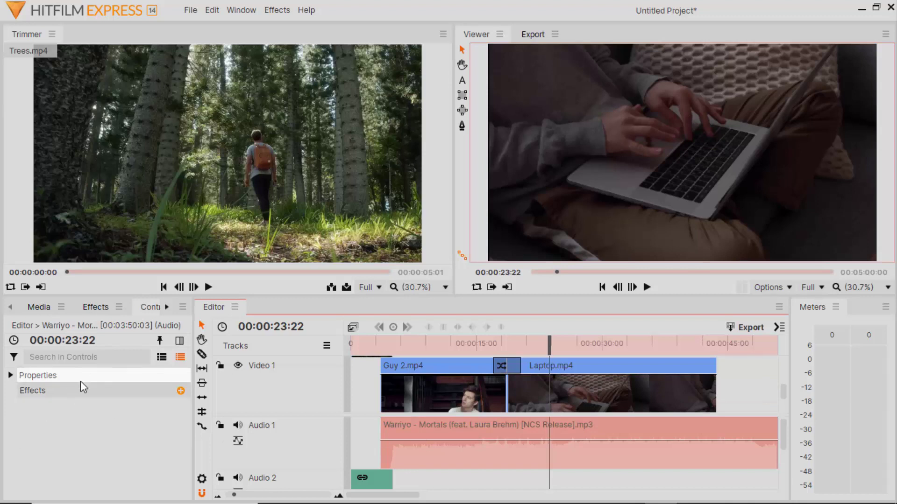
Drop the Warriyo - Mortals music level to -29 dB, then raise it to about -21.3 dB.
{"action": "left_click", "coordinate": [10, 375]}
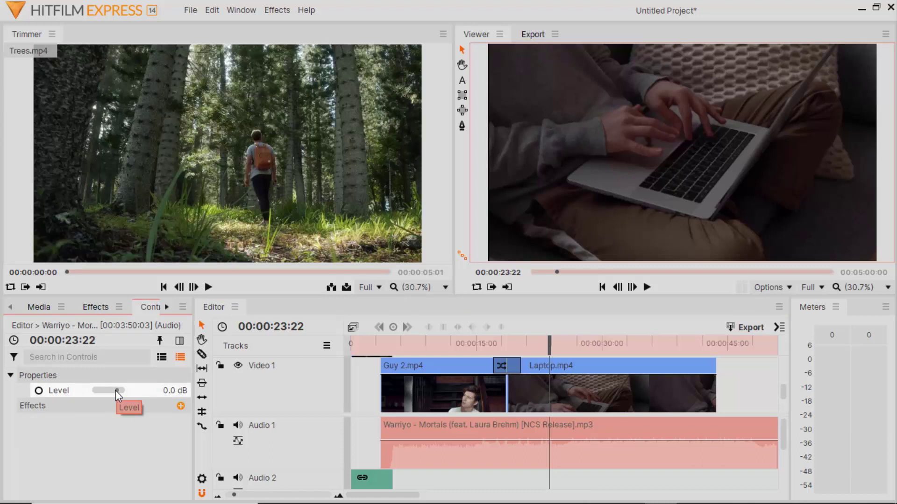
{"action": "left_click_drag", "start_coordinate": [116, 390], "coordinate": [107, 388]}
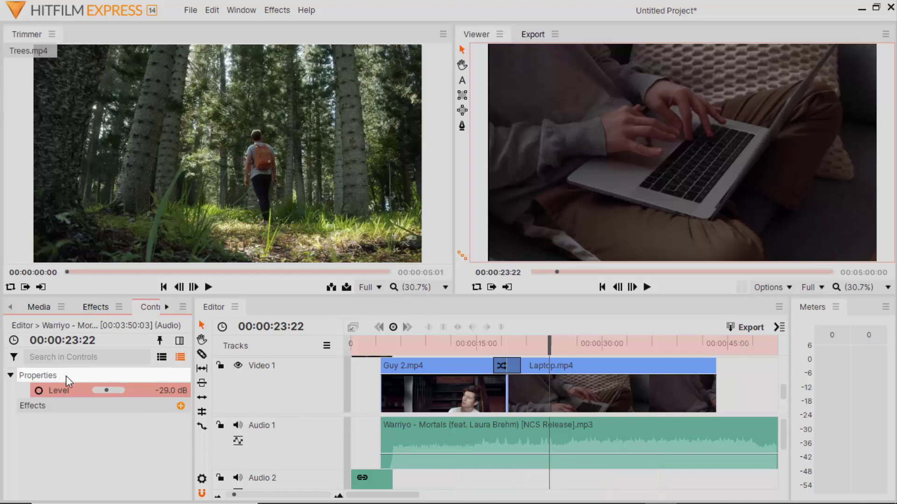
{"action": "left_click_drag", "start_coordinate": [460, 452], "coordinate": [465, 451]}
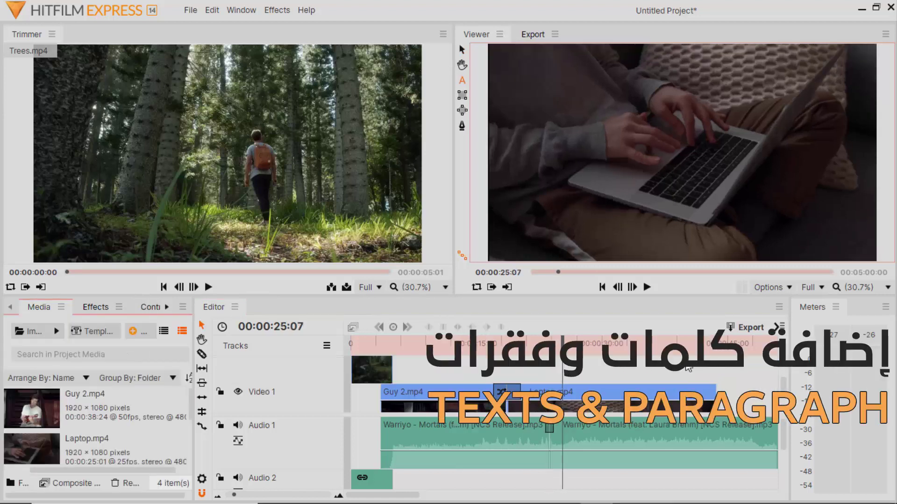
Draw a text box over the laptop shot, type the channel name and select it all.
{"action": "left_click", "coordinate": [462, 80]}
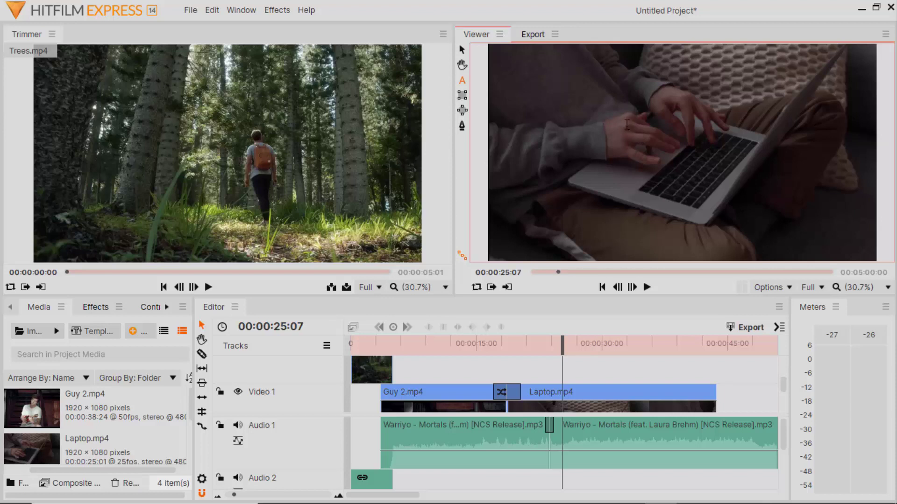
{"action": "left_click_drag", "start_coordinate": [608, 99], "coordinate": [707, 173]}
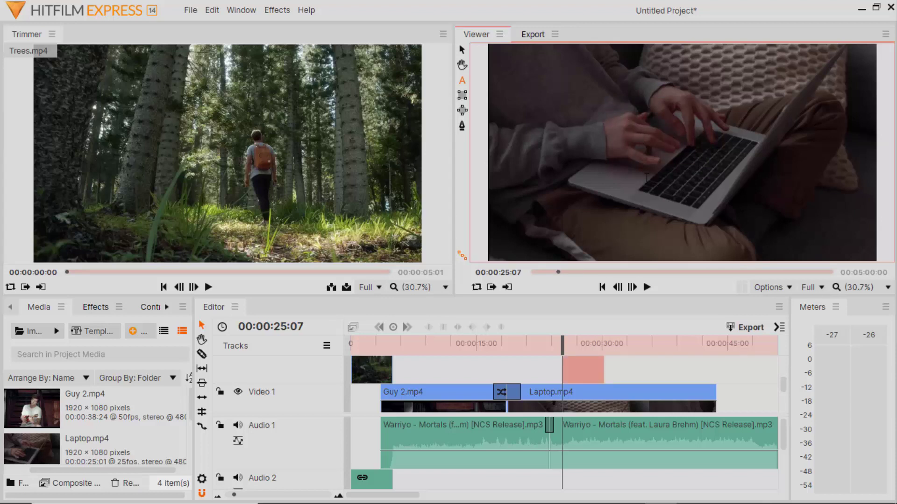
{"action": "type", "text": "Hafedktech"}
{"action": "key", "text": "ctrl+a"}
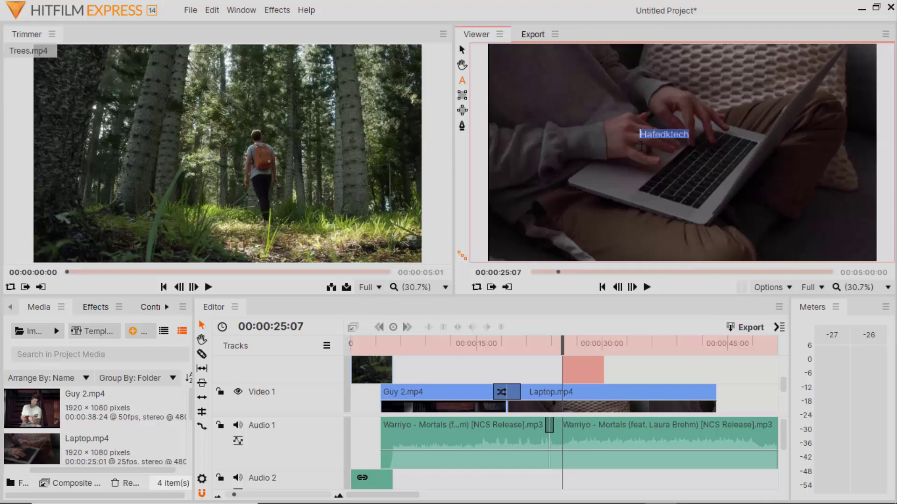
Review the text's Character settings, then undo the channel-name text layer.
{"action": "left_click", "coordinate": [183, 307]}
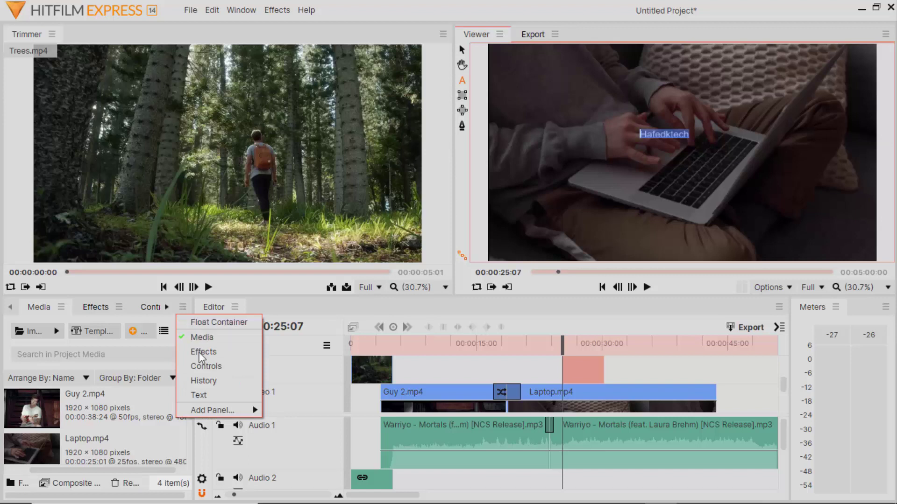
{"action": "left_click", "coordinate": [217, 396]}
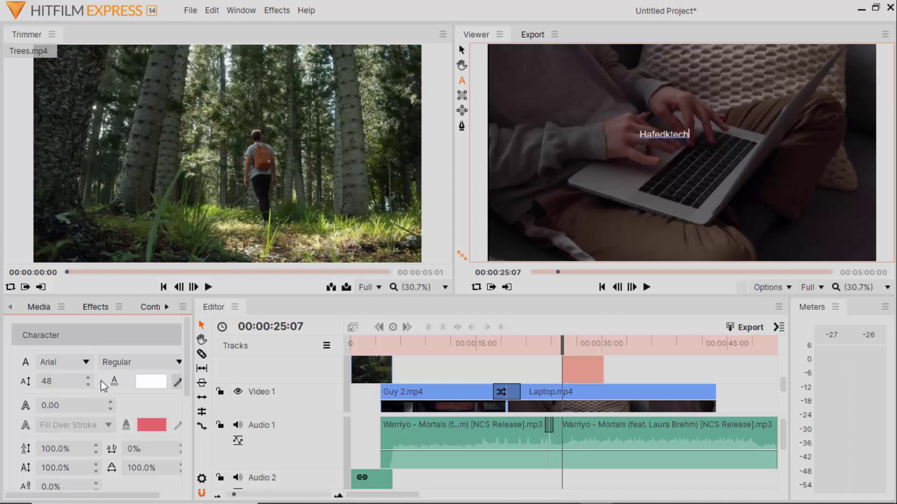
{"action": "scroll", "coordinate": [104, 386], "scroll_direction": "down", "scroll_amount": 3}
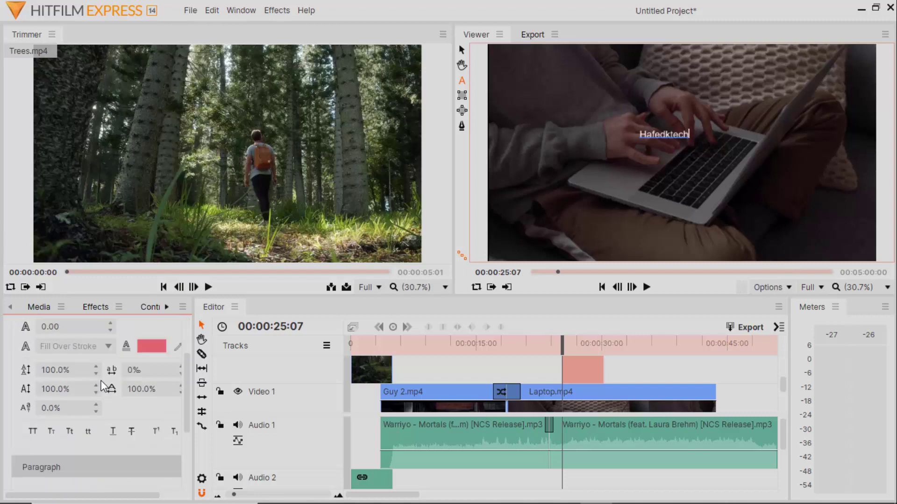
{"action": "scroll", "coordinate": [101, 443], "scroll_direction": "down", "scroll_amount": 1}
{"action": "scroll", "coordinate": [101, 446], "scroll_direction": "down", "scroll_amount": 1}
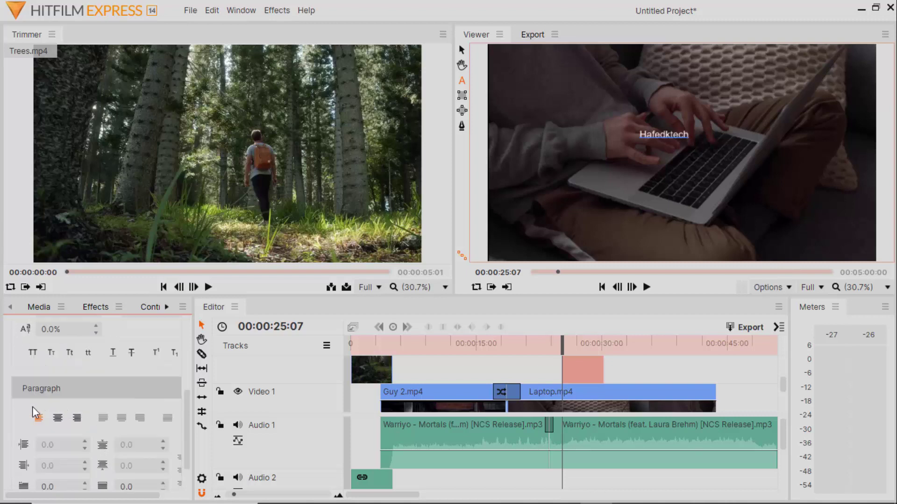
{"action": "scroll", "coordinate": [32, 406], "scroll_direction": "down", "scroll_amount": 1}
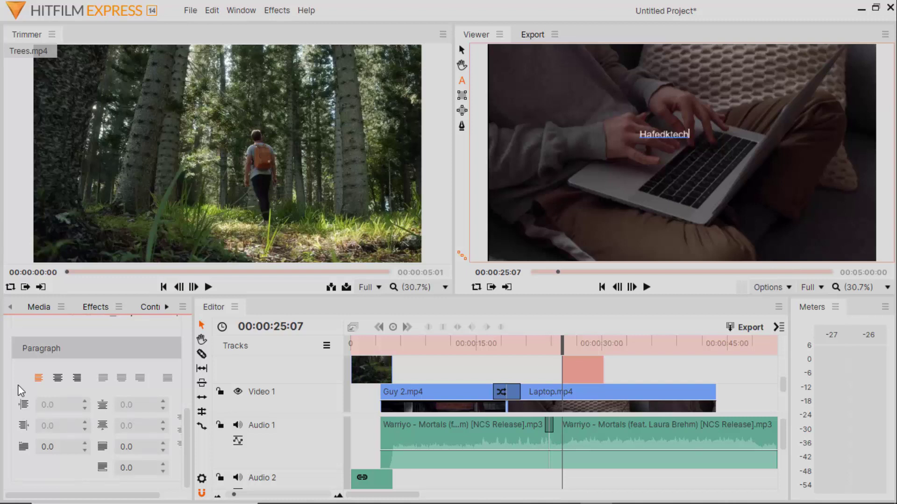
{"action": "key", "text": "ctrl+z"}
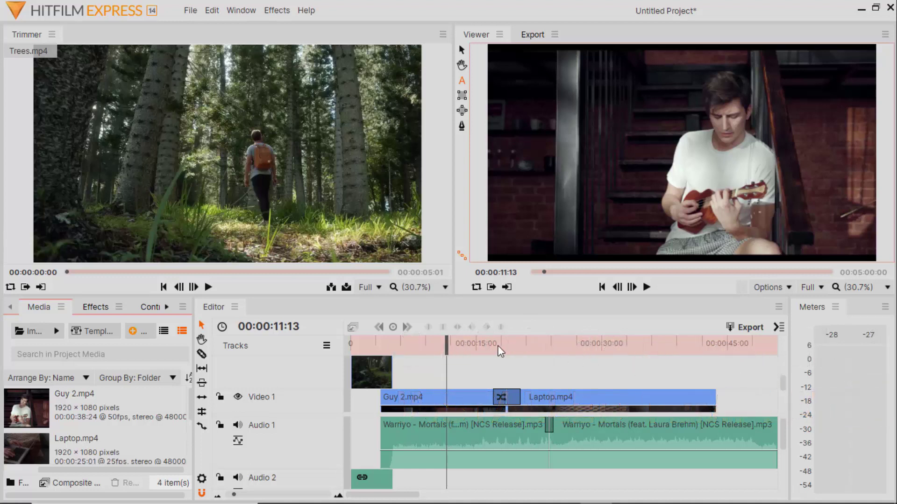
Import the Super Simple template from the Installed Templates list.
{"action": "left_click", "coordinate": [82, 331]}
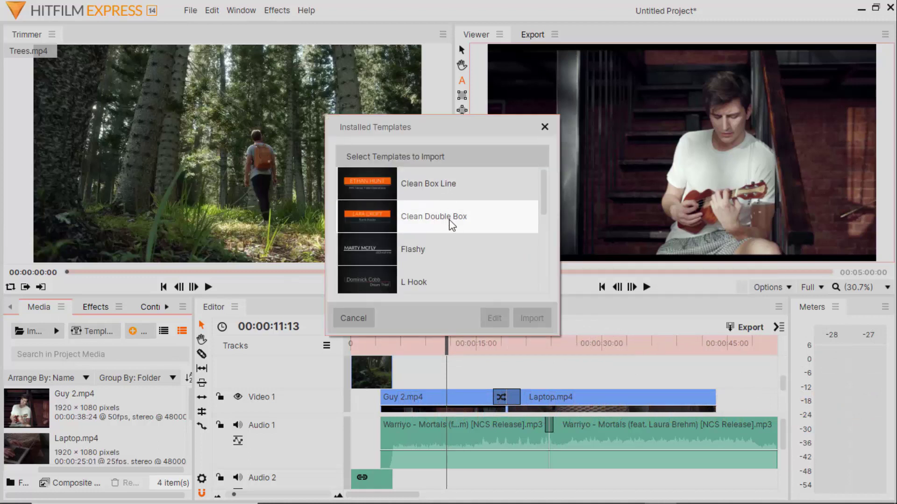
{"action": "scroll", "coordinate": [452, 189], "scroll_direction": "down", "scroll_amount": 3}
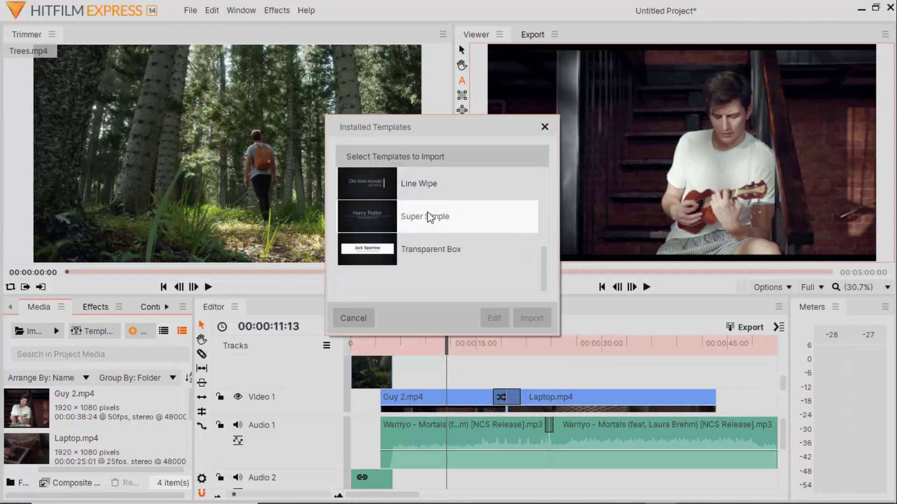
{"action": "left_click", "coordinate": [444, 217]}
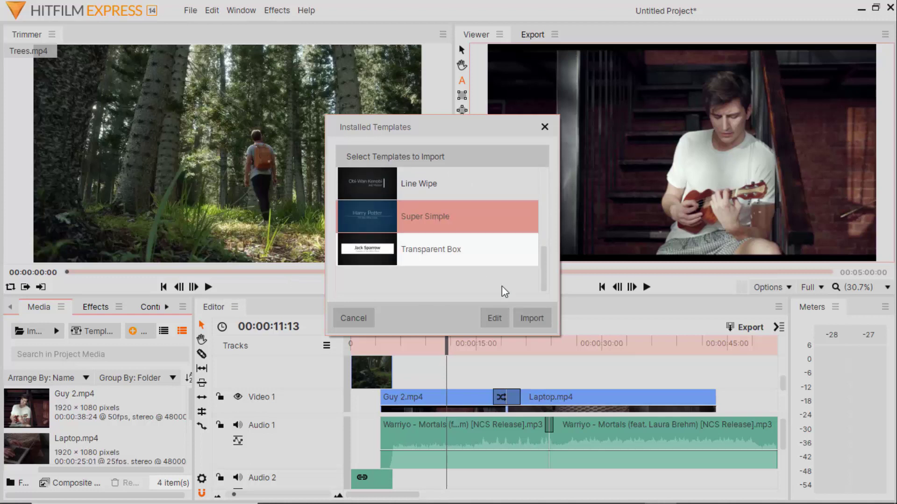
{"action": "left_click", "coordinate": [520, 316]}
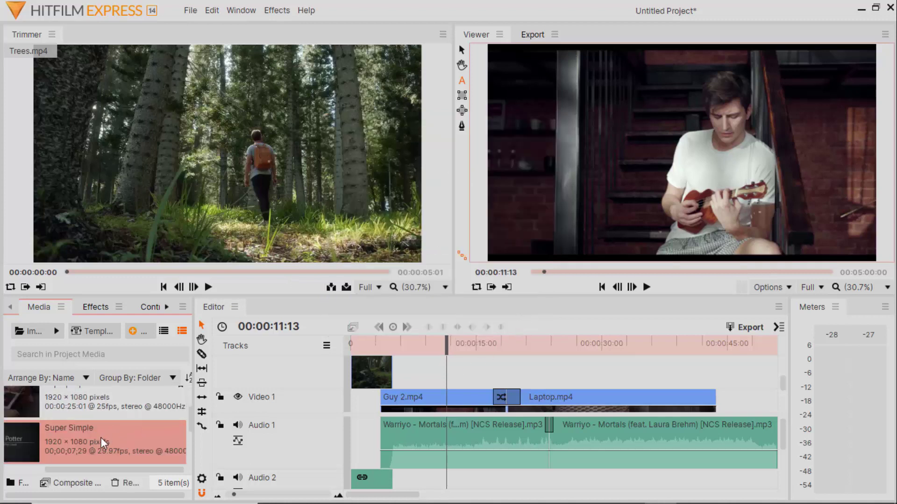
Place Super Simple at 00:00:11:13 on a new track and scrub forward to preview it.
{"action": "left_click_drag", "start_coordinate": [88, 435], "coordinate": [463, 383]}
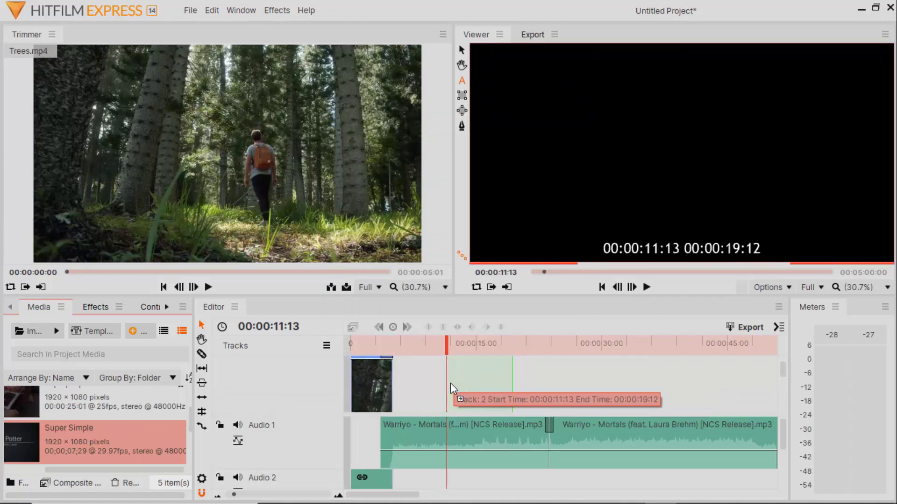
{"action": "left_click_drag", "start_coordinate": [464, 382], "coordinate": [450, 385]}
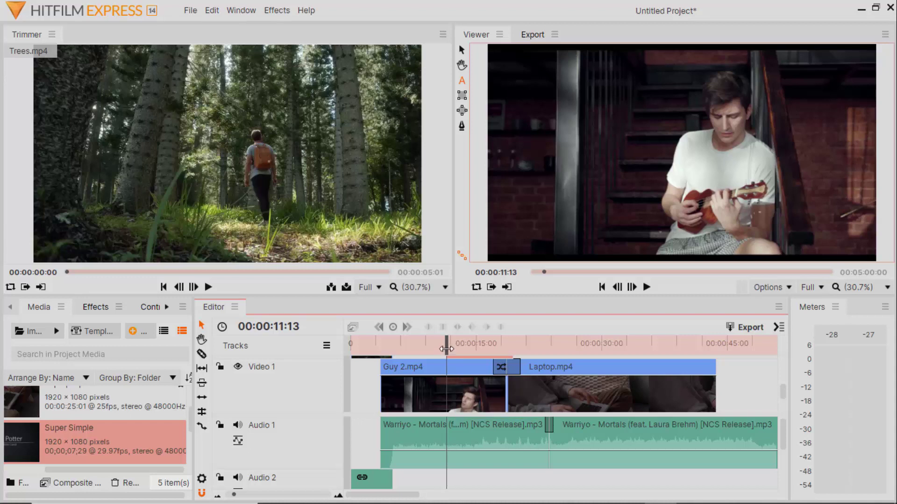
{"action": "left_click_drag", "start_coordinate": [446, 349], "coordinate": [464, 348]}
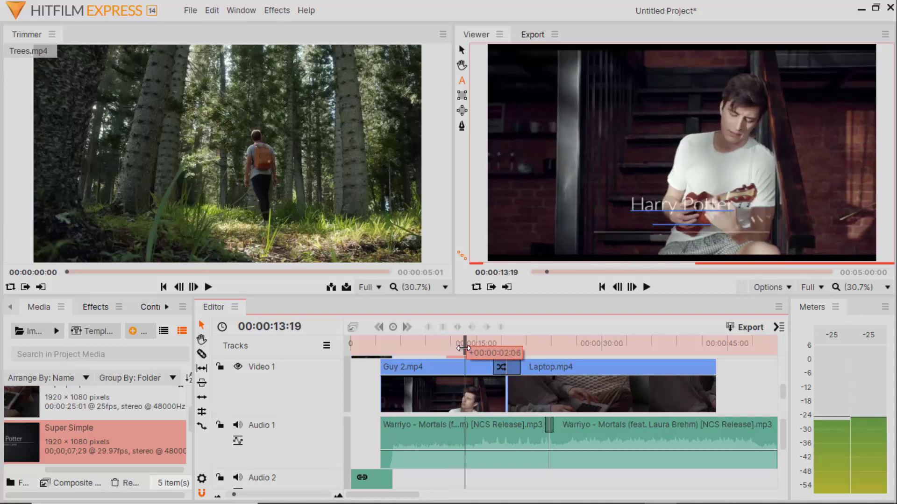
{"action": "left_click_drag", "start_coordinate": [464, 348], "coordinate": [487, 344]}
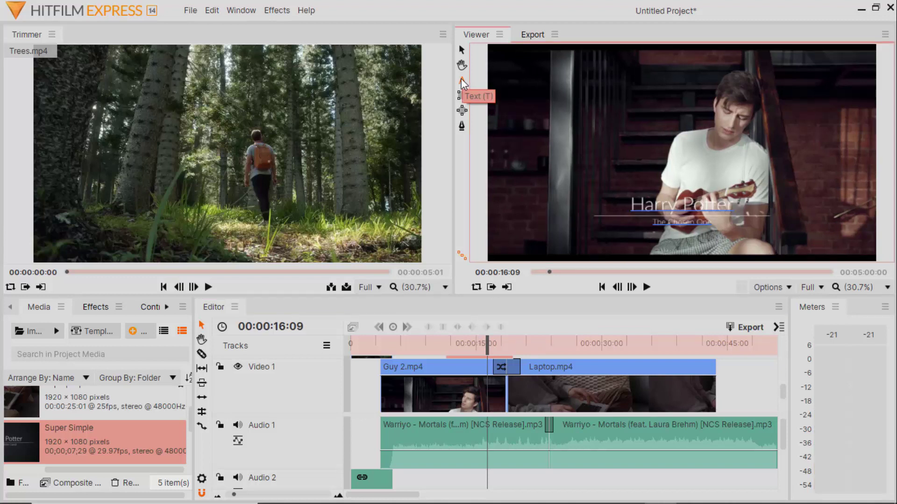
Replace the title's placeholder name with the person's full name.
{"action": "double_click", "coordinate": [687, 204]}
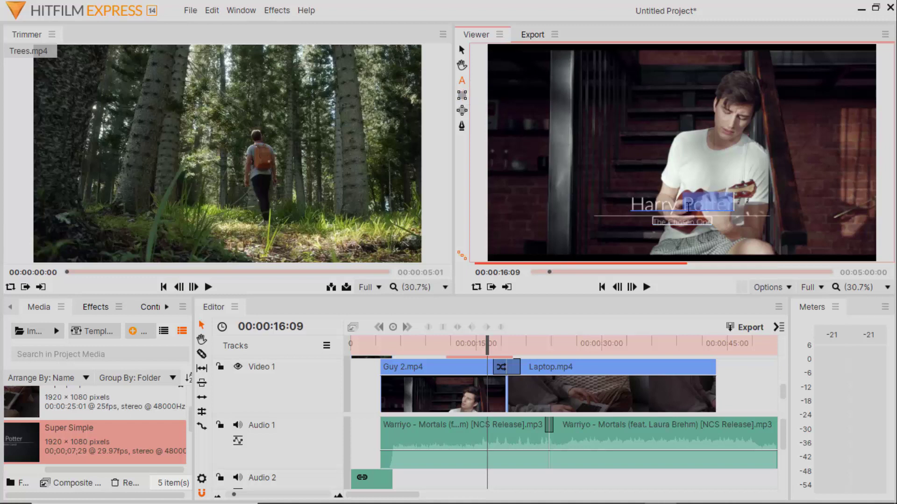
{"action": "key", "text": "ctrl+a"}
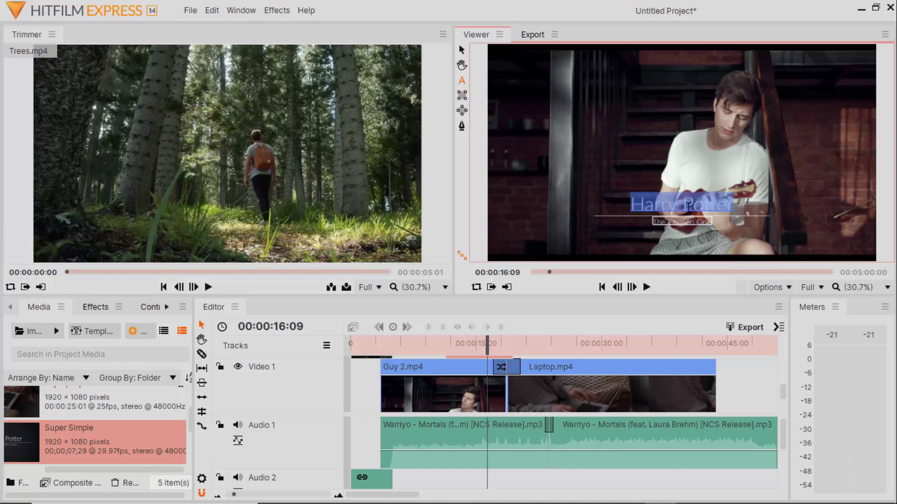
{"action": "key", "text": "BackSpace"}
{"action": "type", "text": "hmed"}
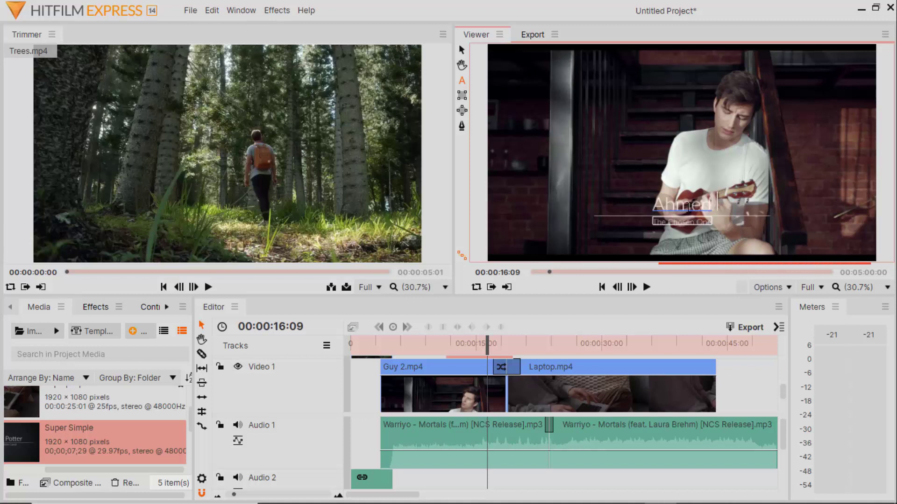
{"action": "type", "text": " Mohamed"}
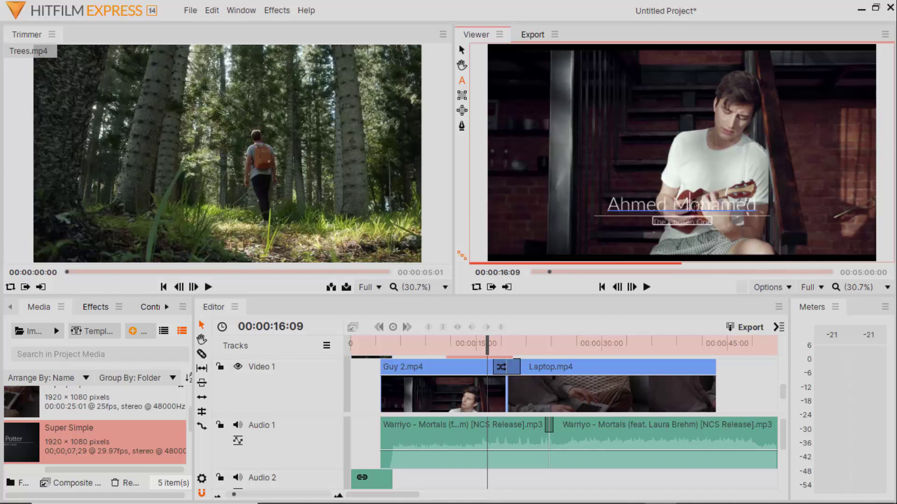
Set the title clip's Line colour to dark red in Controls.
{"action": "scroll", "coordinate": [128, 416], "scroll_direction": "down", "scroll_amount": 1}
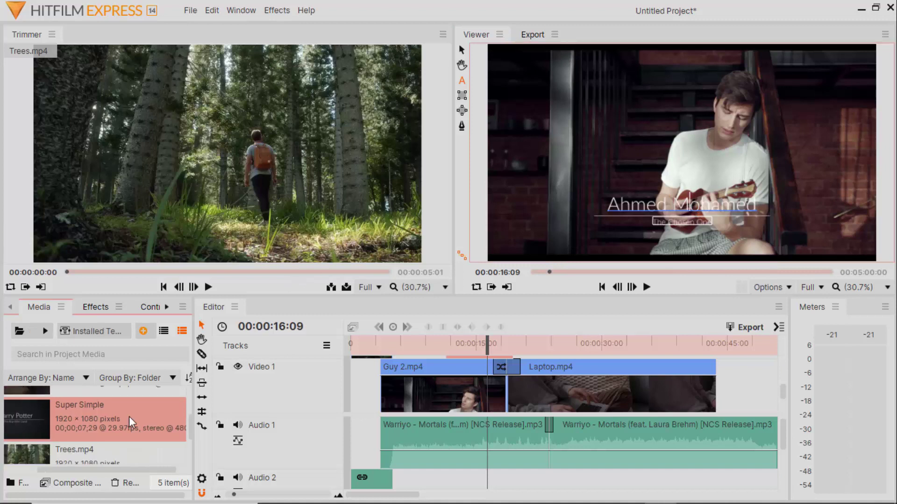
{"action": "left_click", "coordinate": [145, 308]}
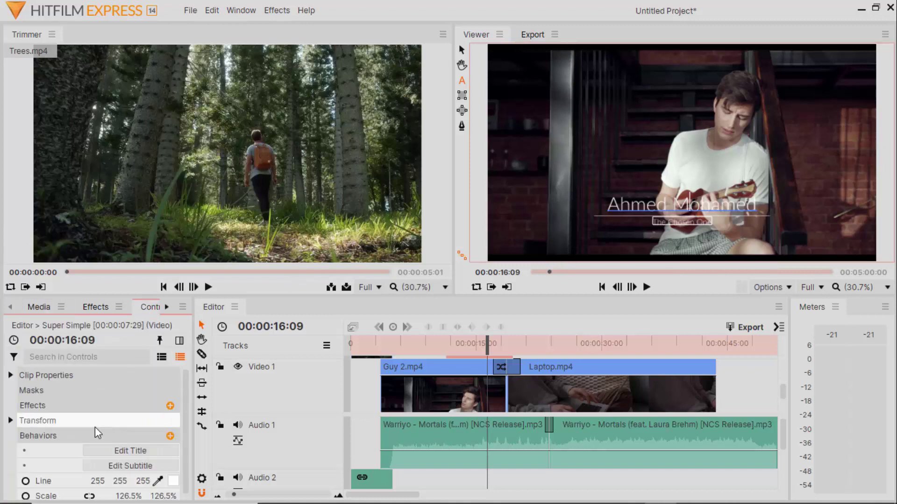
{"action": "scroll", "coordinate": [114, 462], "scroll_direction": "down", "scroll_amount": 1}
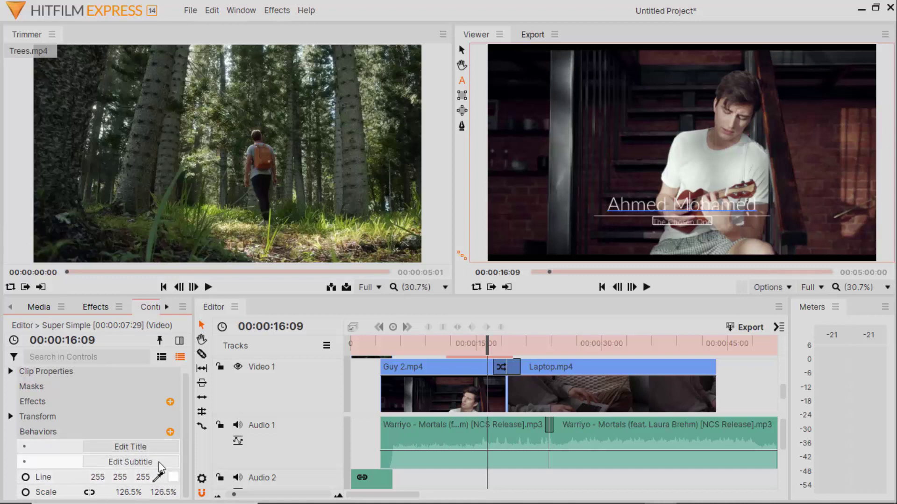
{"action": "left_click", "coordinate": [173, 477]}
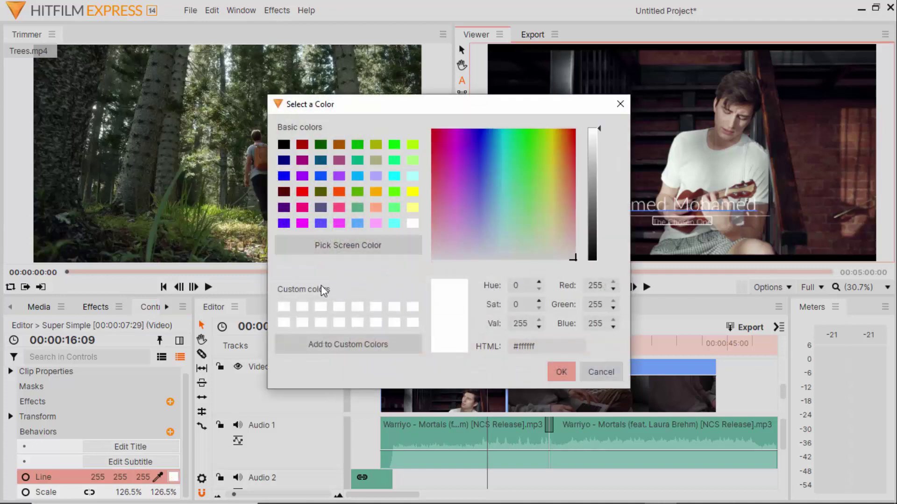
{"action": "left_click", "coordinate": [304, 146]}
{"action": "left_click", "coordinate": [570, 370]}
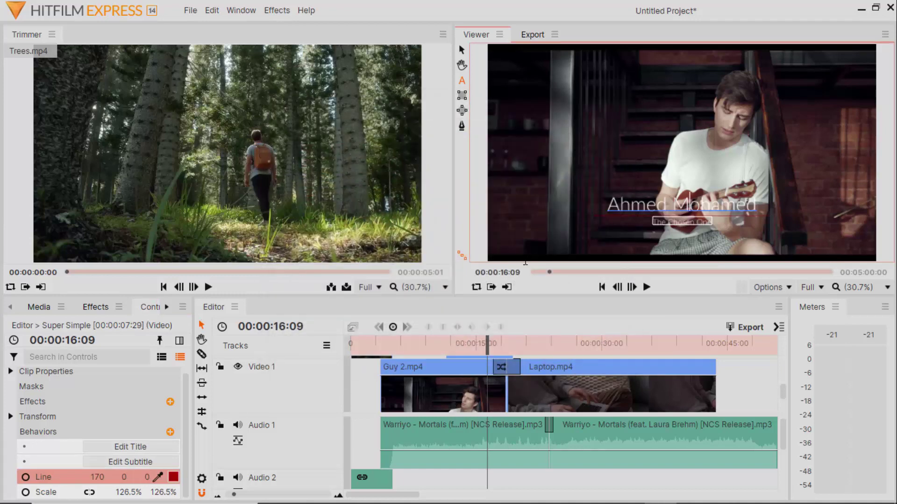
Check the main title and subtitle text fields in the title's controls.
{"action": "left_click", "coordinate": [130, 447]}
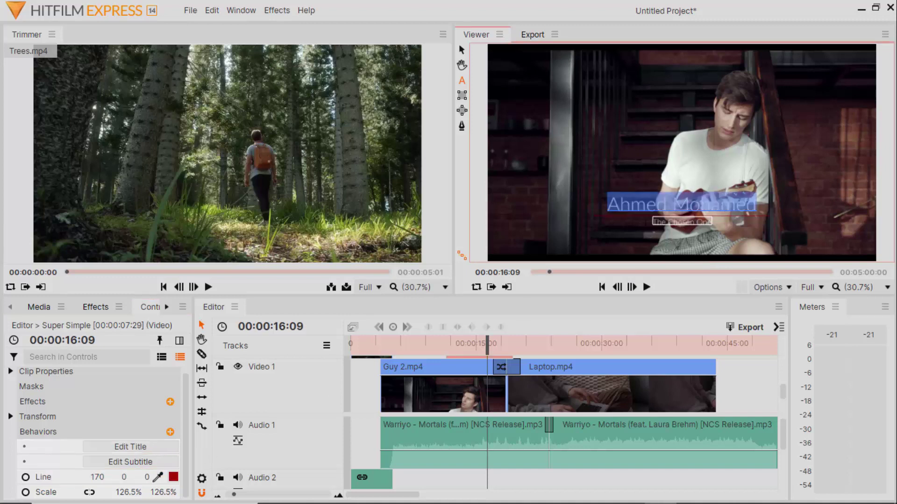
{"action": "left_click", "coordinate": [166, 460]}
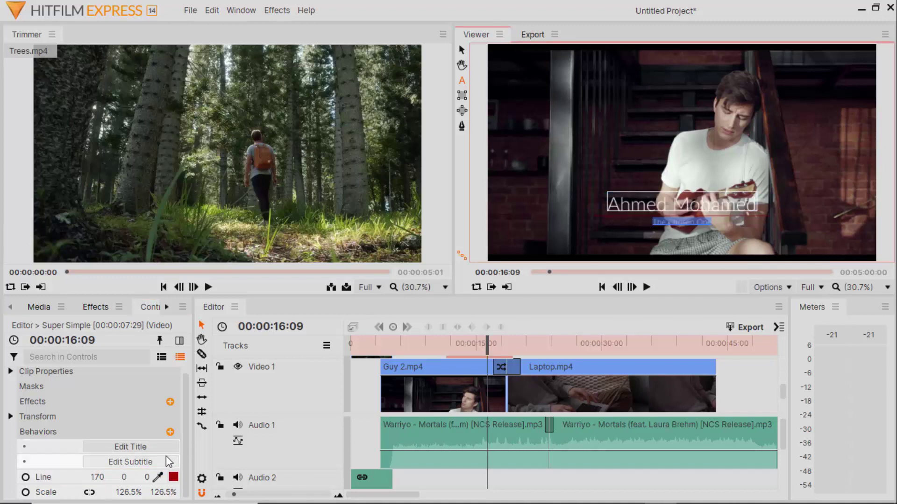
{"action": "scroll", "coordinate": [598, 377], "scroll_direction": "down", "scroll_amount": 1}
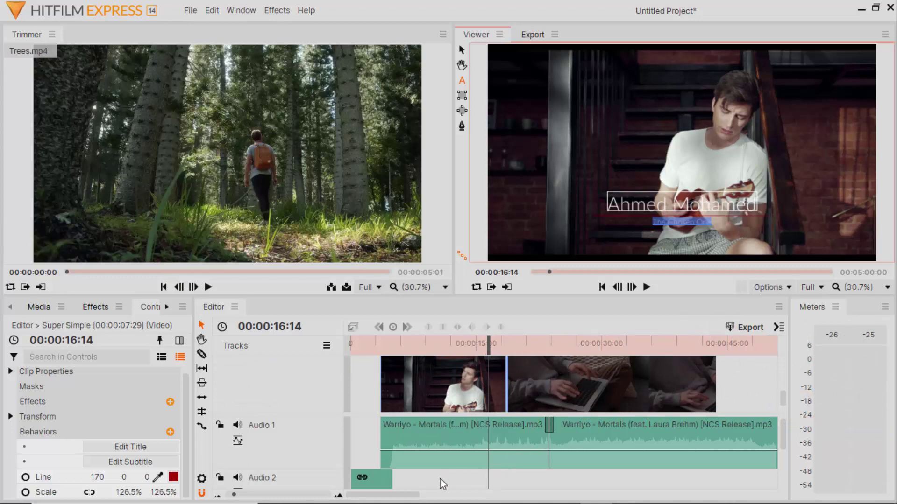
Pull the project's end marker back to where the music ends, then start an export.
{"action": "left_click_drag", "start_coordinate": [418, 491], "coordinate": [757, 493]}
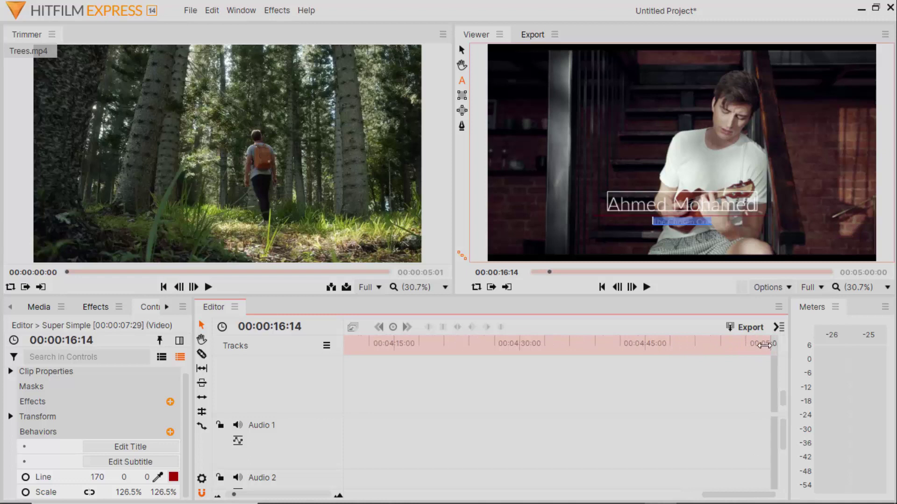
{"action": "left_click_drag", "start_coordinate": [775, 346], "coordinate": [355, 351]}
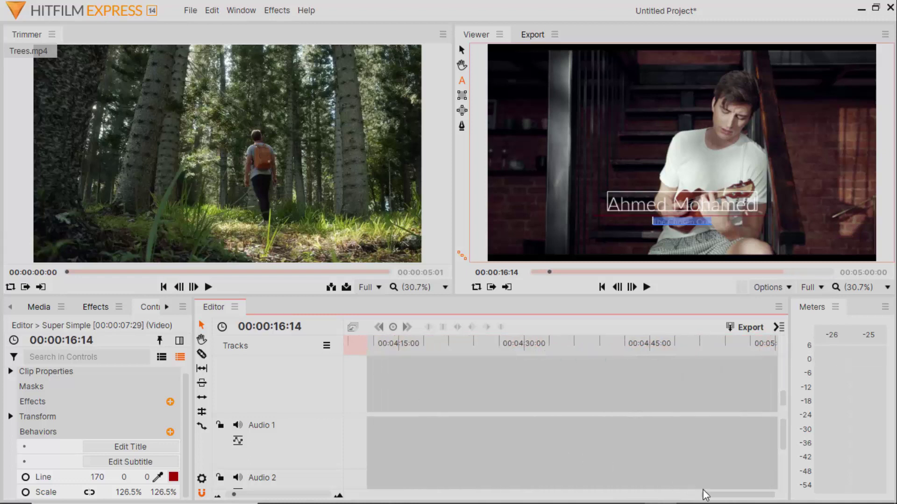
{"action": "left_click_drag", "start_coordinate": [702, 489], "coordinate": [674, 492]}
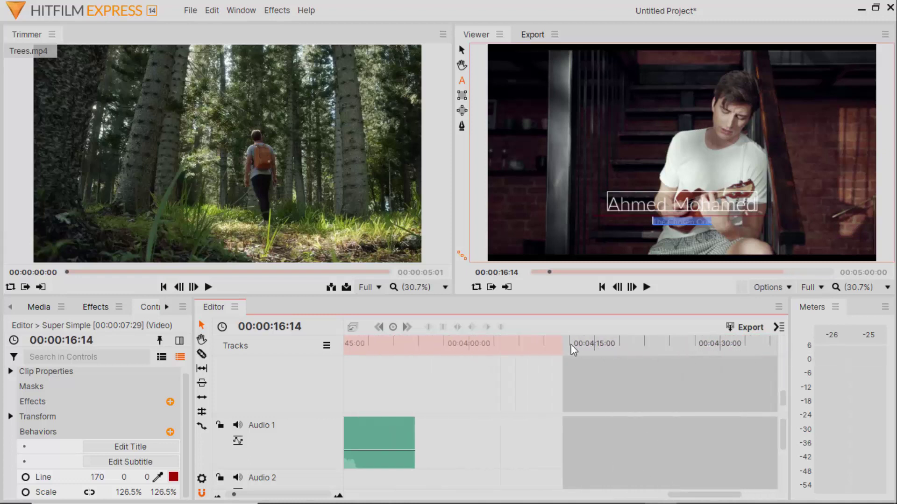
{"action": "mouse_move", "coordinate": [561, 346]}
{"action": "left_mouse_down"}
{"action": "mouse_move", "coordinate": [405, 346]}
{"action": "mouse_move", "coordinate": [415, 349]}
{"action": "left_mouse_up"}
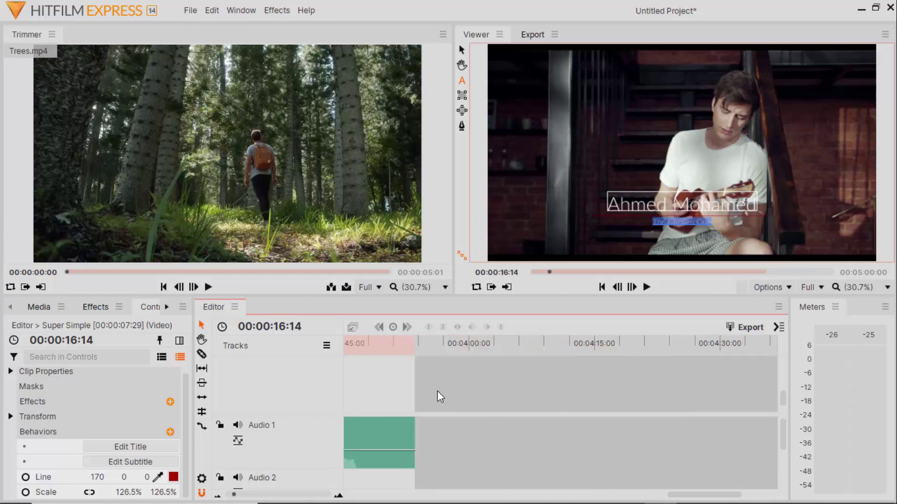
{"action": "left_click", "coordinate": [768, 330]}
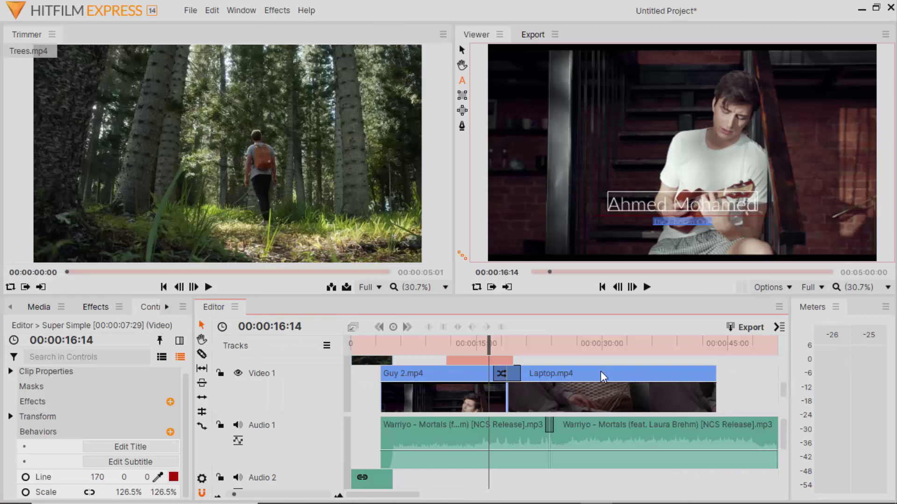
Set the out point at 00:00:45:04 and the in point at 00:00:22:29.
{"action": "left_click_drag", "start_coordinate": [509, 348], "coordinate": [351, 346]}
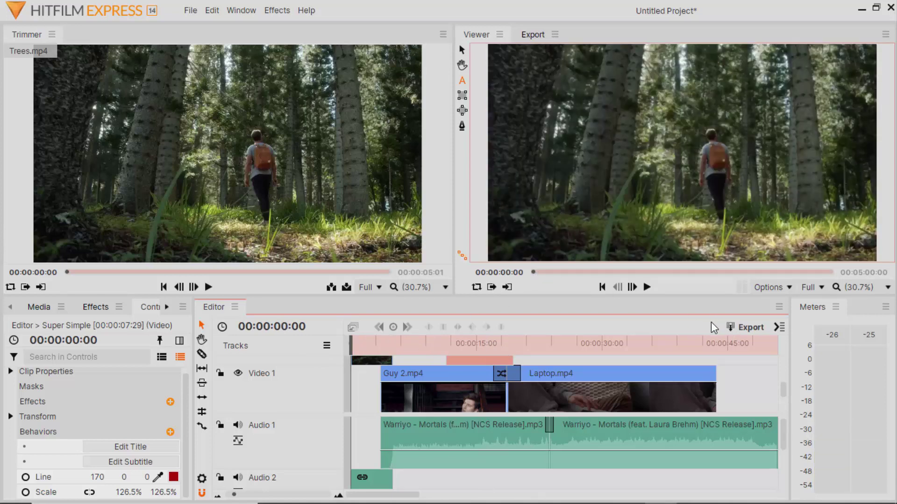
{"action": "left_click_drag", "start_coordinate": [710, 339], "coordinate": [727, 338]}
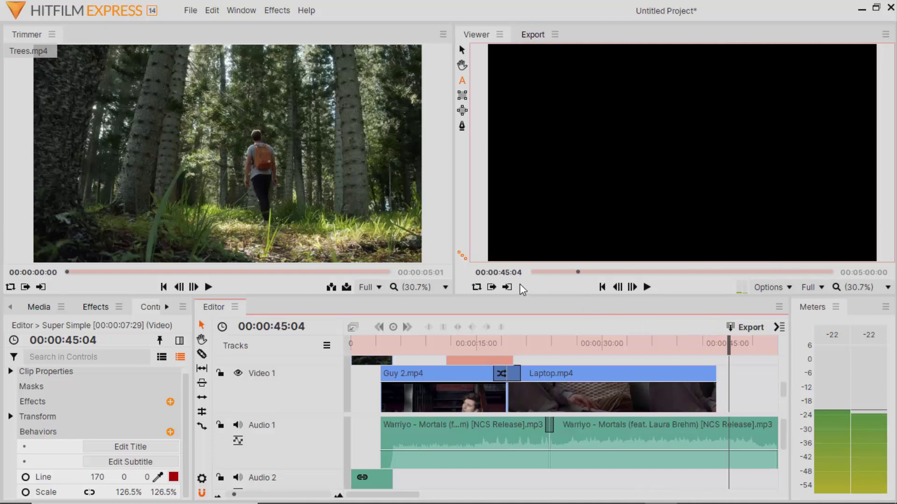
{"action": "left_click", "coordinate": [491, 287]}
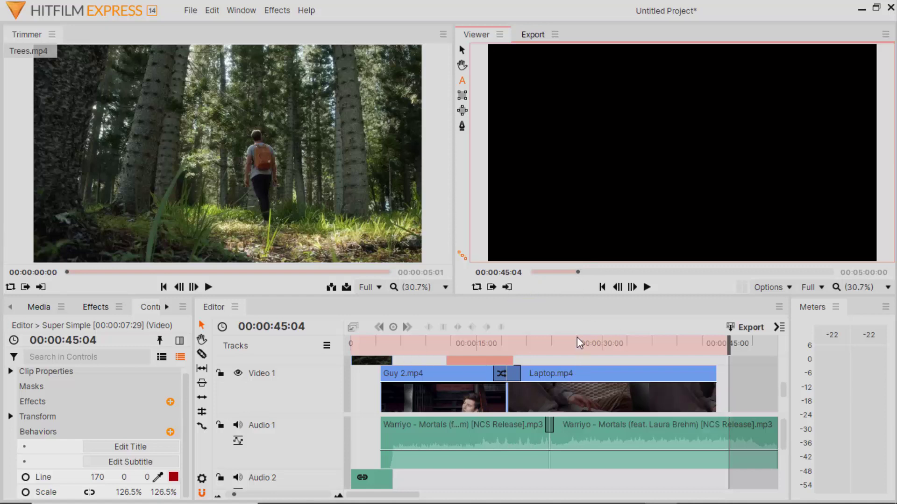
{"action": "left_click", "coordinate": [555, 272]}
{"action": "left_click", "coordinate": [495, 289]}
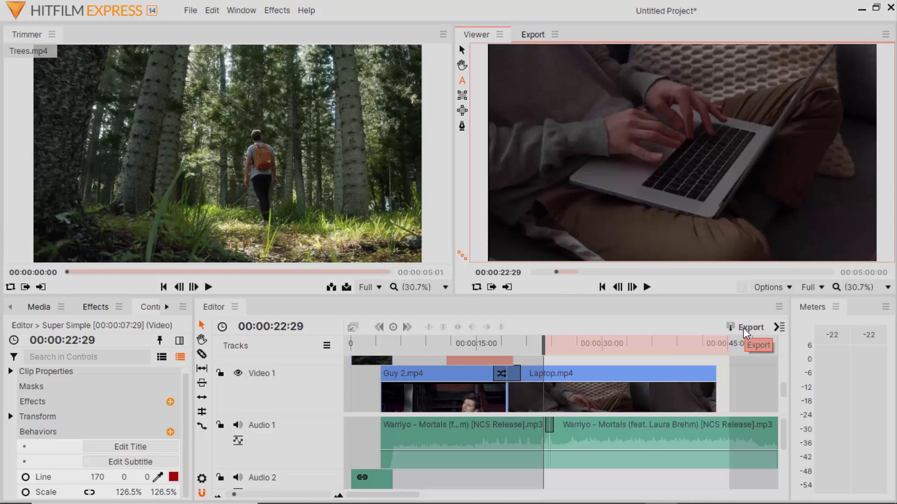
{"action": "scroll", "coordinate": [341, 356], "scroll_direction": "up", "scroll_amount": 1}
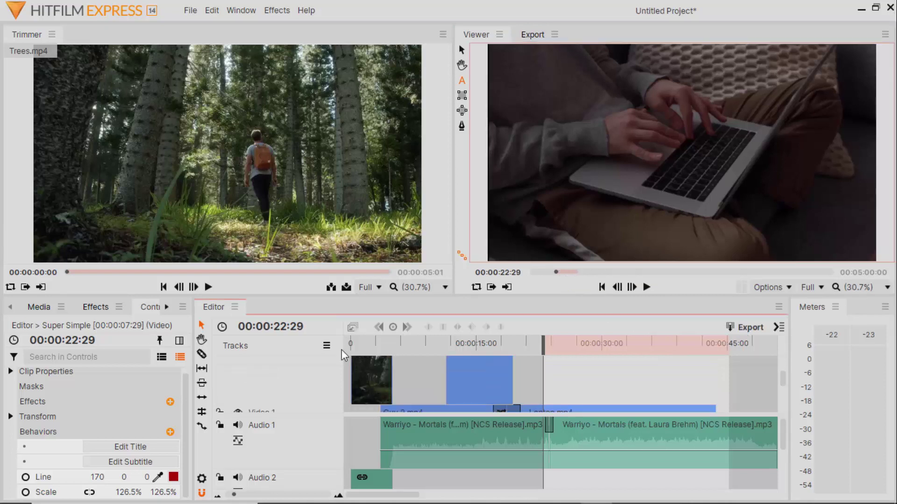